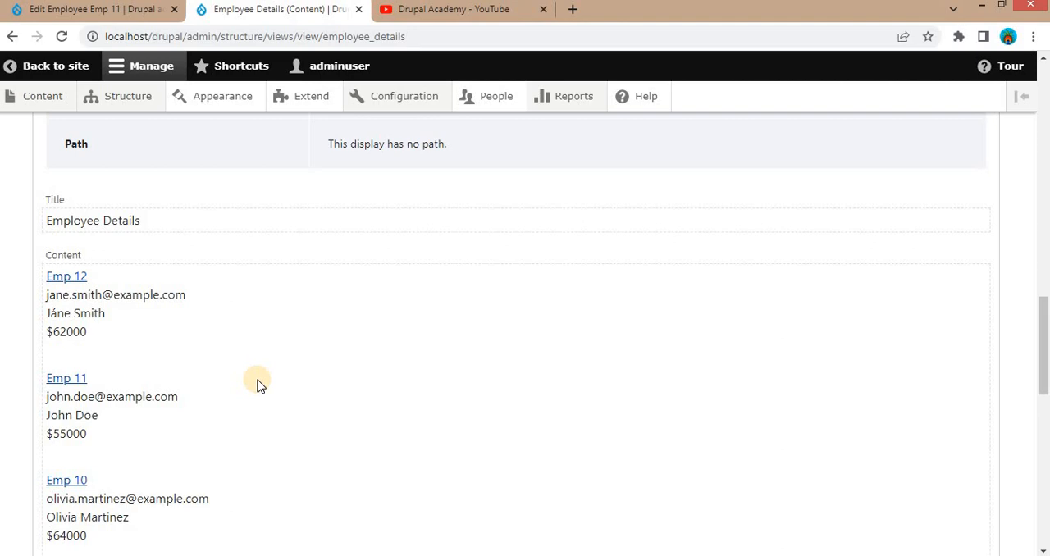
# - Switch to the Drupal Academy YouTube channel and look through the tutorial videos on its home page
pyautogui.click(439, 12)
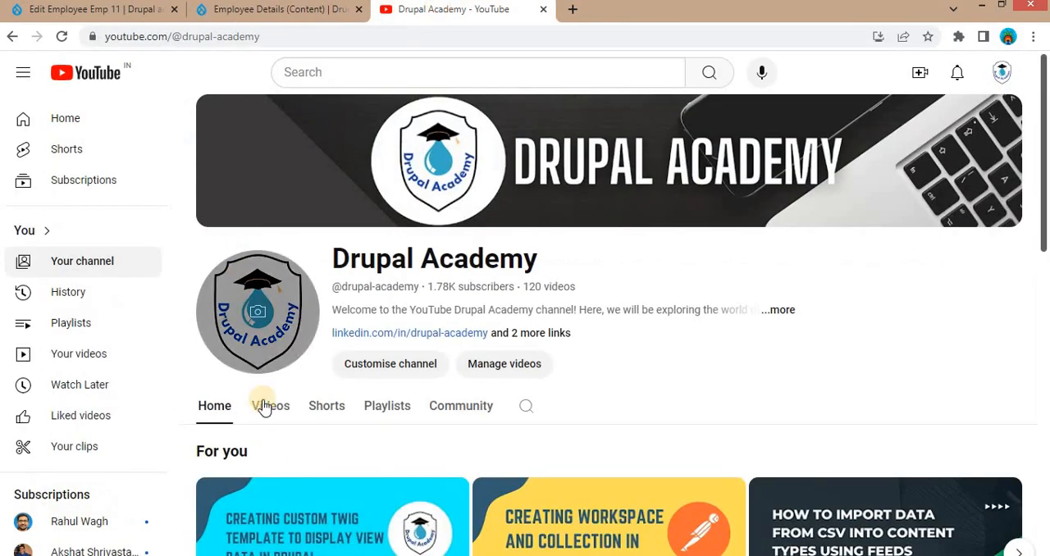
pyautogui.scroll(-2, 303, 411)
pyautogui.moveTo(312, 399)
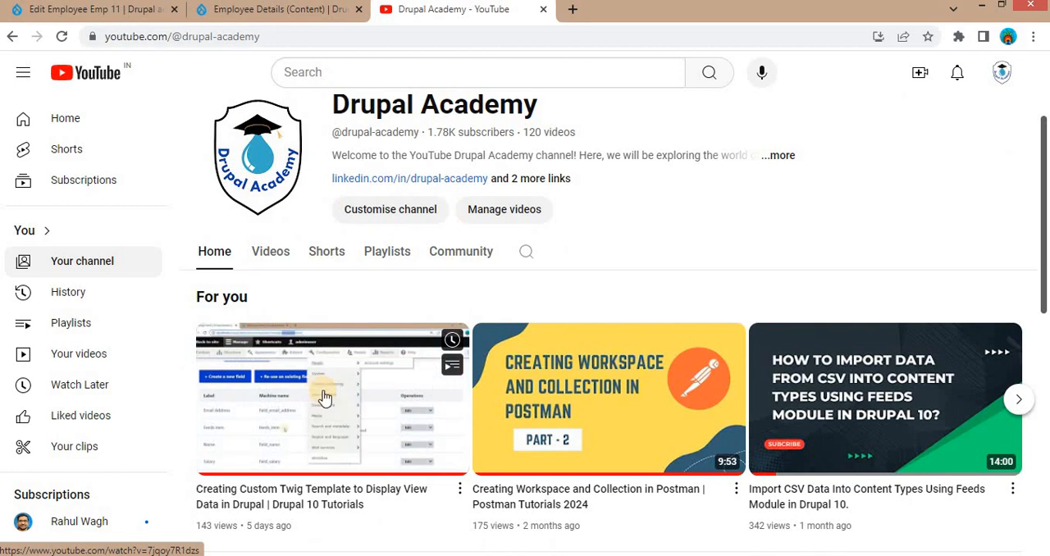
pyautogui.scroll(-1, 304, 399)
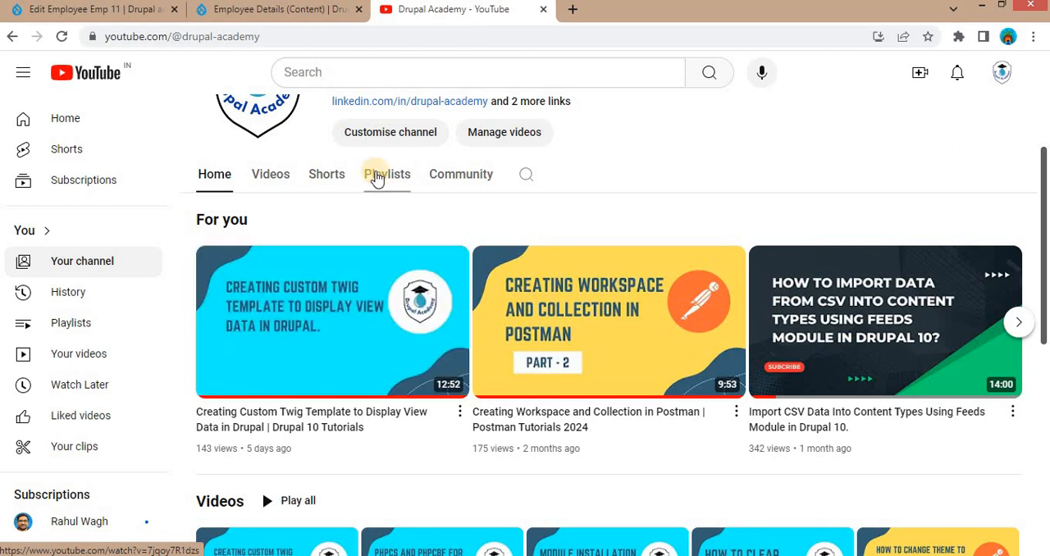
# - Go back to the Emp 11 employee edit form and review its title, name, email address and salary fields
pyautogui.click(237, 12)
pyautogui.click(153, 10)
pyautogui.scroll(-1, 233, 300)
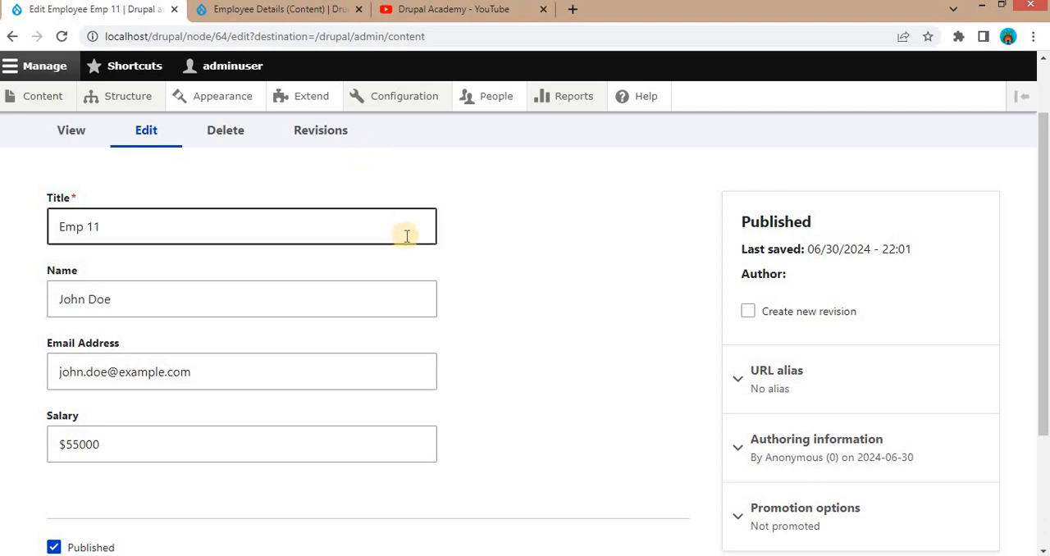
pyautogui.scroll(1, 131, 248)
pyautogui.click(177, 288)
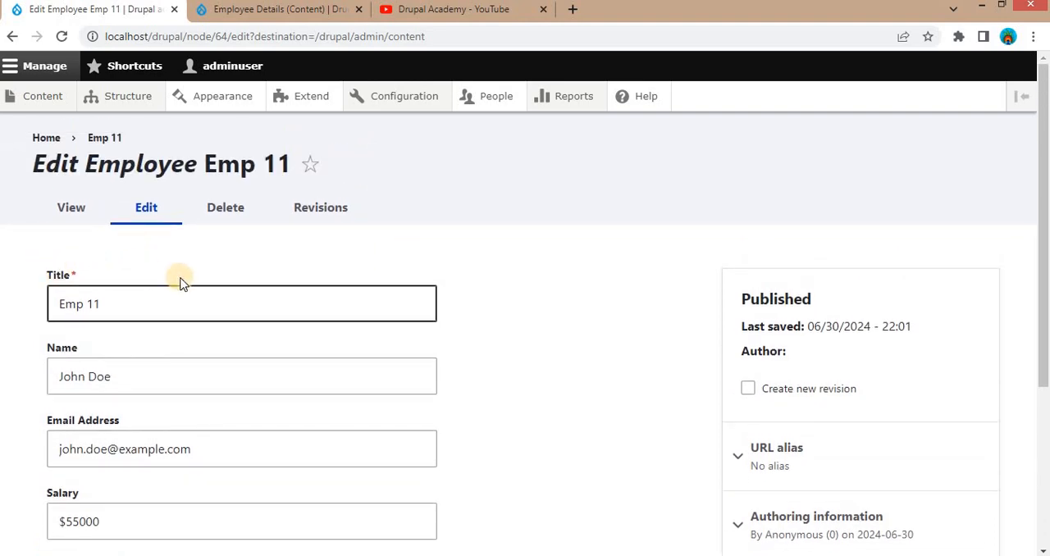
pyautogui.scroll(-1, 33, 304)
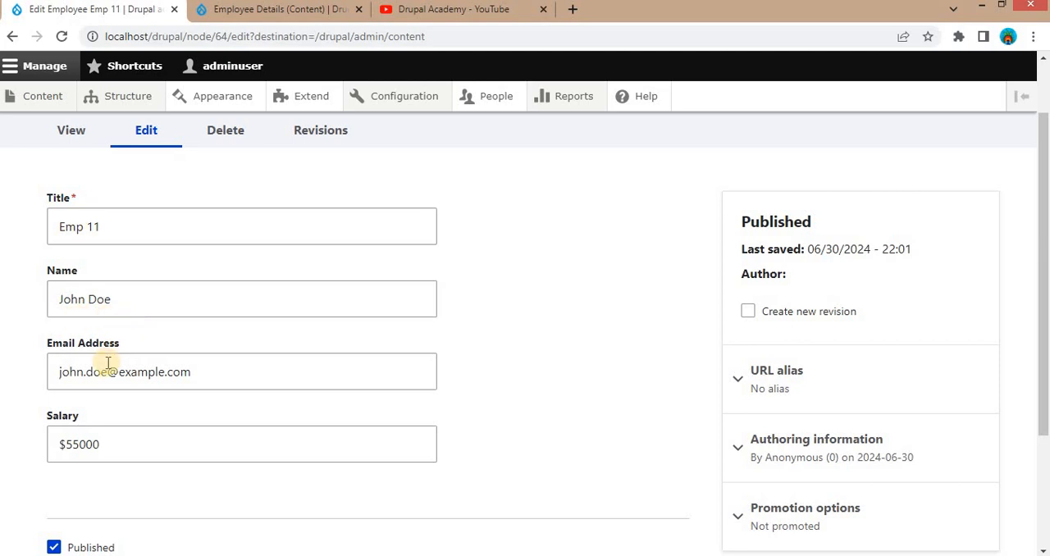
pyautogui.scroll(-1, 107, 363)
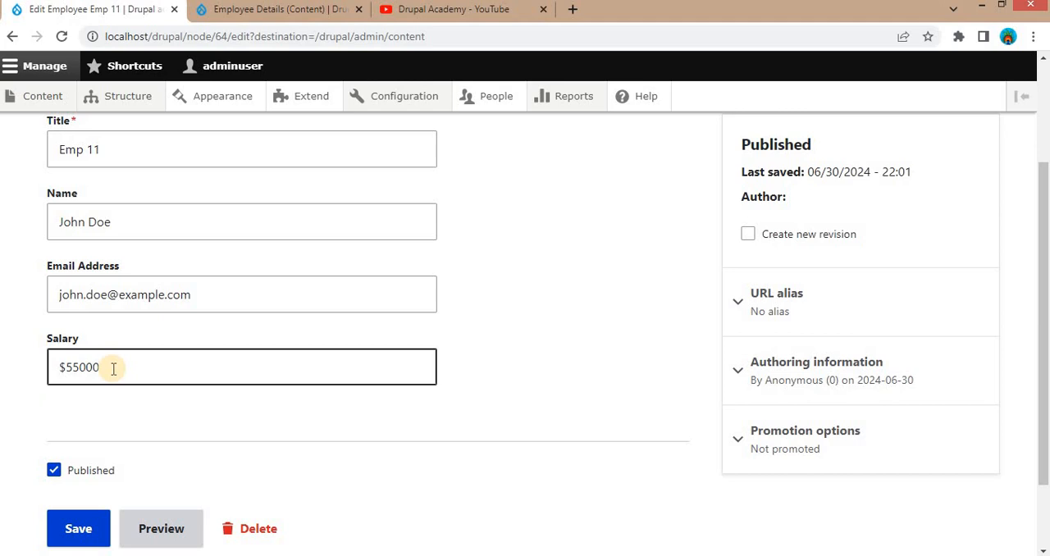
# - Start a new view in the site's Views administration and name it Employee Listing
pyautogui.moveTo(115, 97)
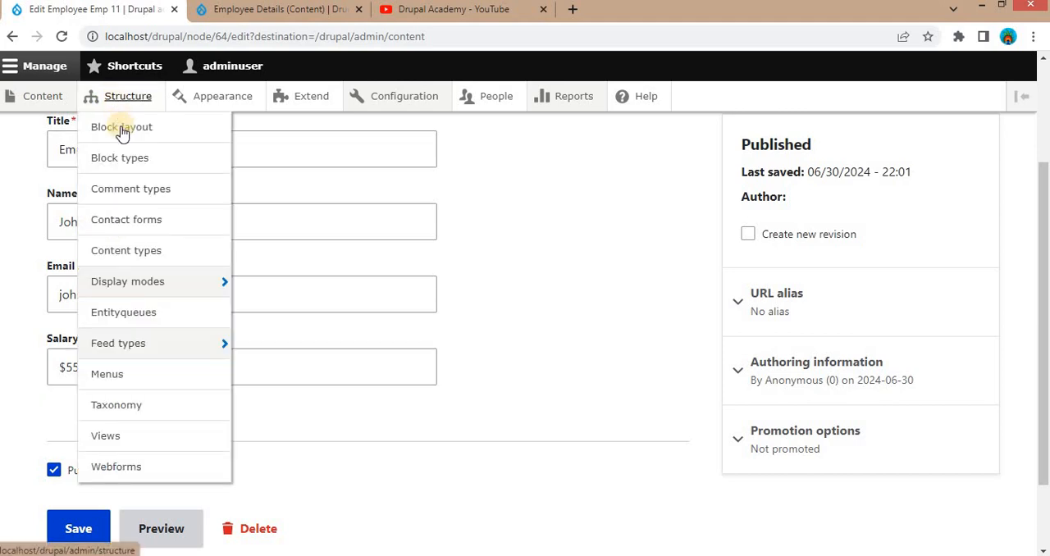
pyautogui.click(115, 443)
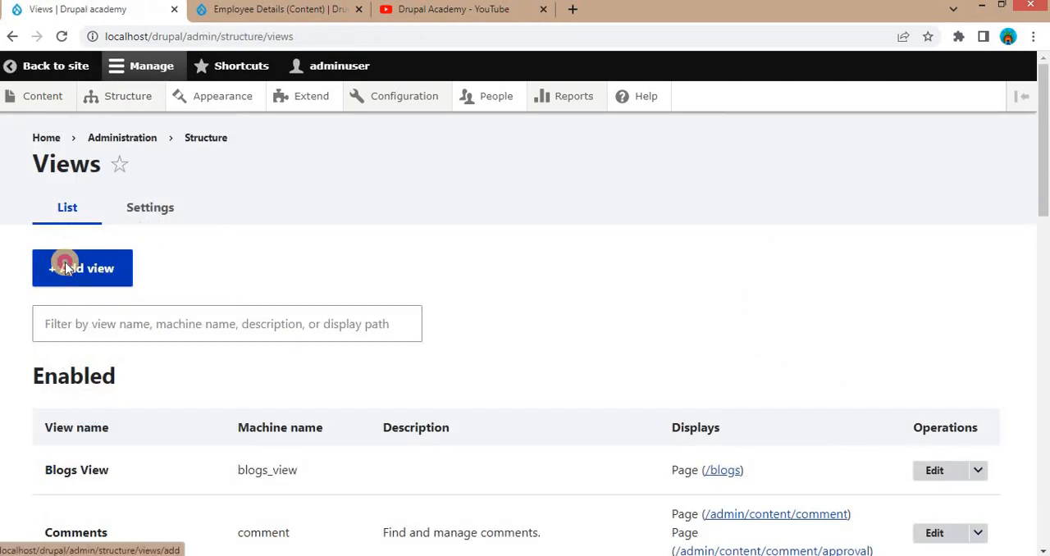
pyautogui.click(67, 268)
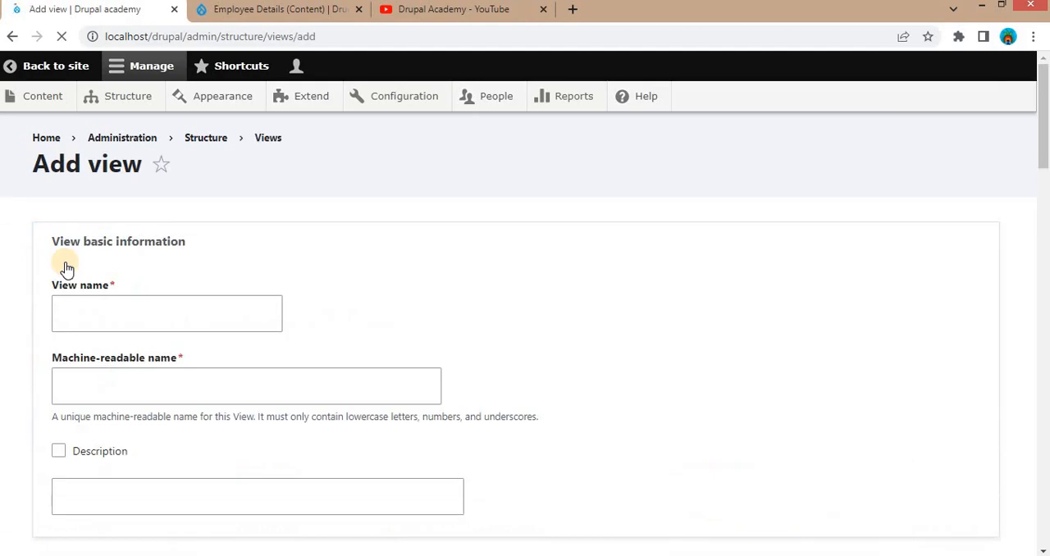
pyautogui.click(108, 314)
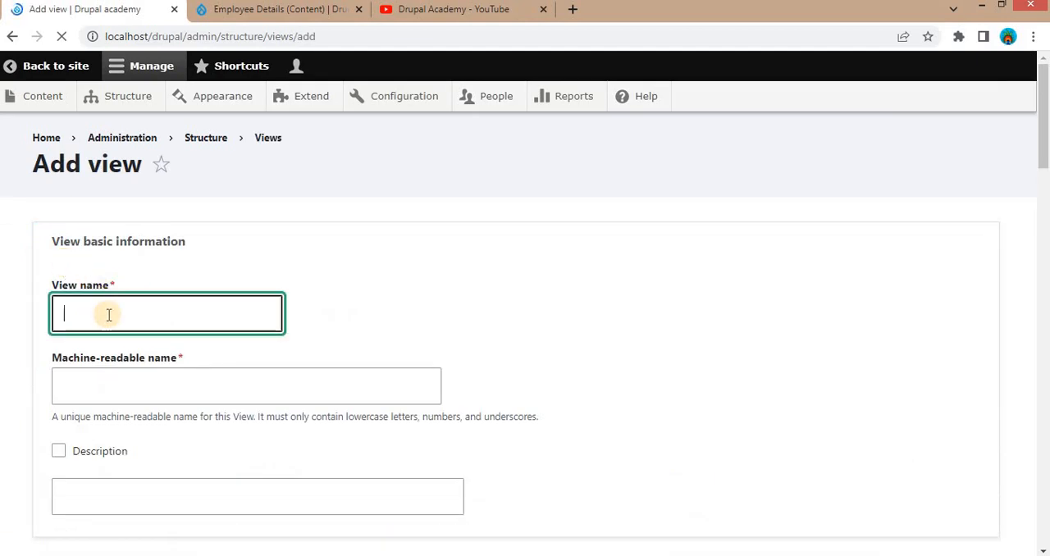
pyautogui.write('Employee')
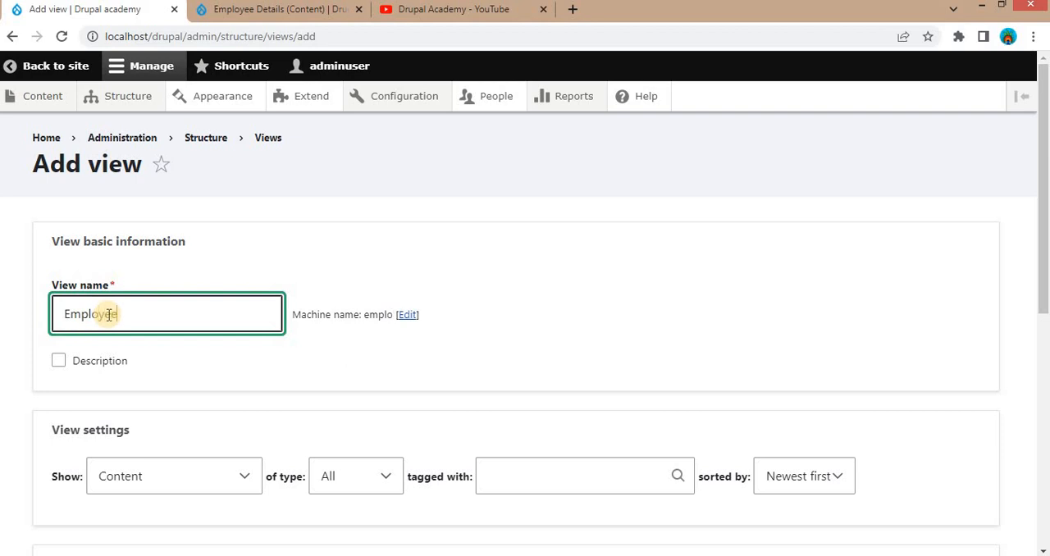
pyautogui.write(' Listing')
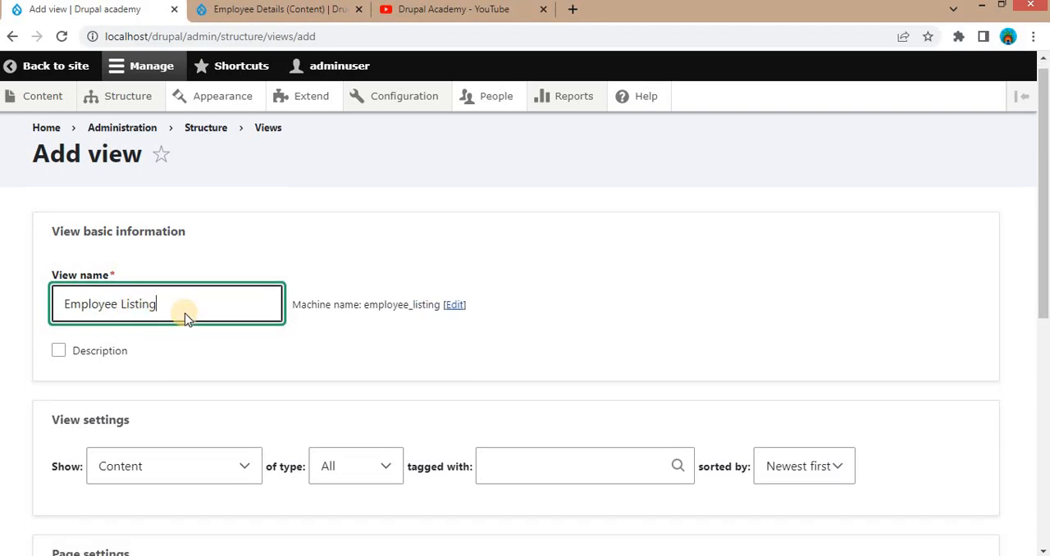
# - Set the new view to show content of type Employee
pyautogui.scroll(-2, 174, 321)
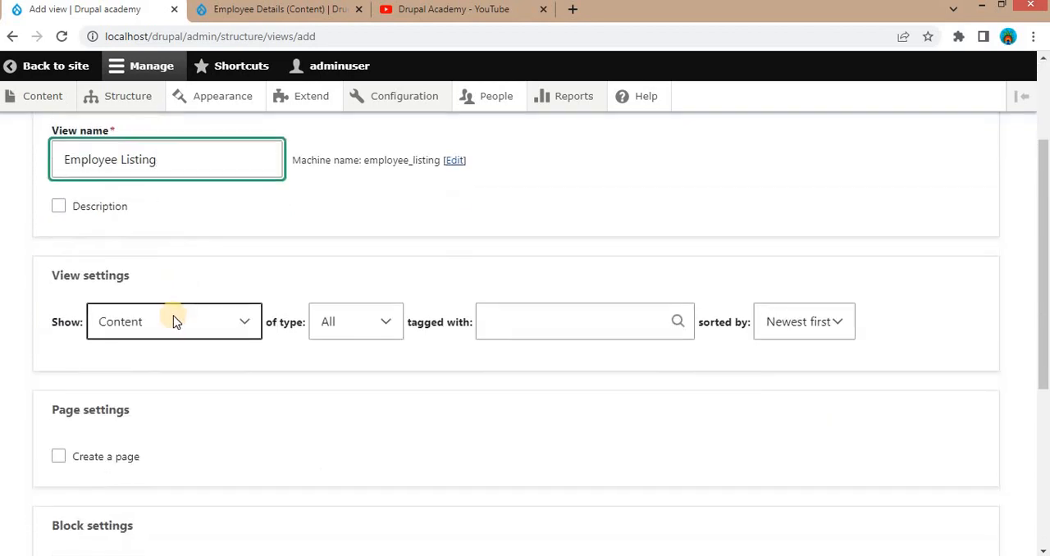
pyautogui.click(171, 321)
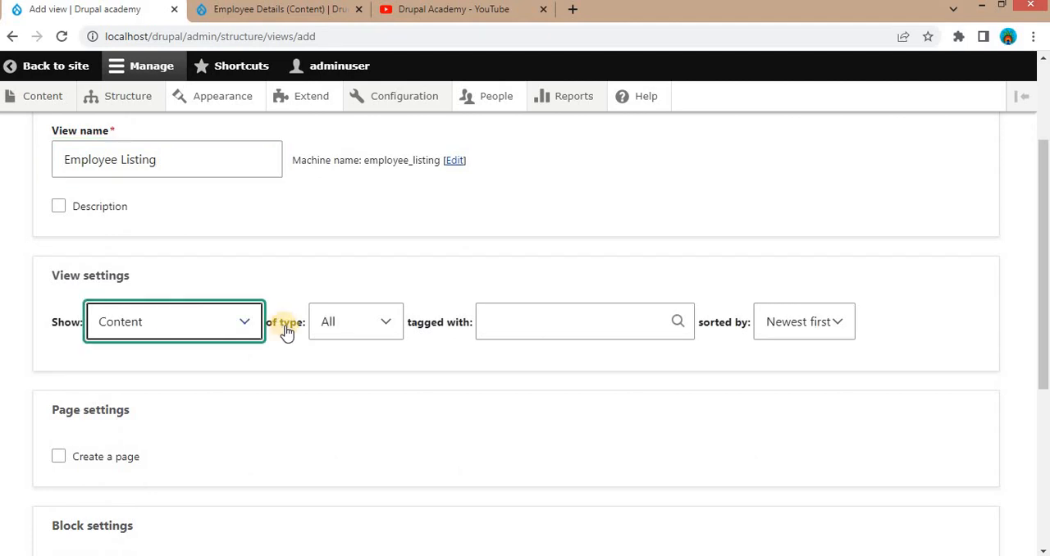
pyautogui.click(368, 328)
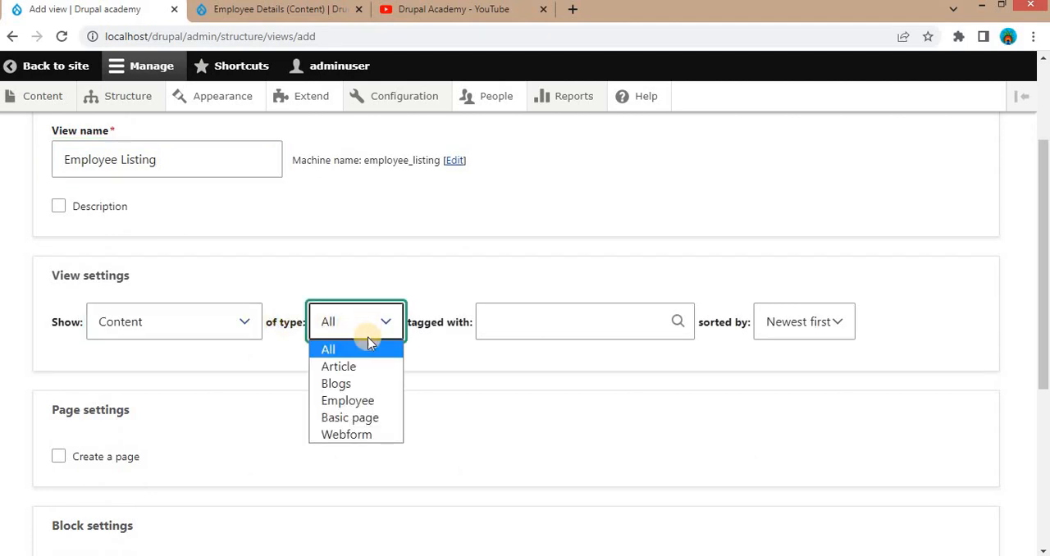
pyautogui.click(361, 402)
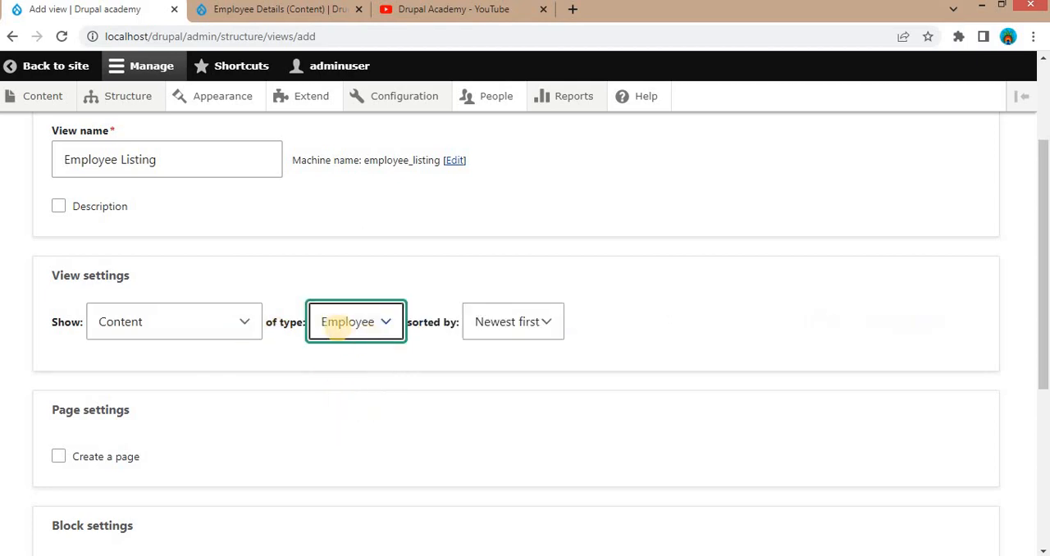
# - Enable a block display for the view with its default settings, and save the view for further editing
pyautogui.scroll(-1, 329, 343)
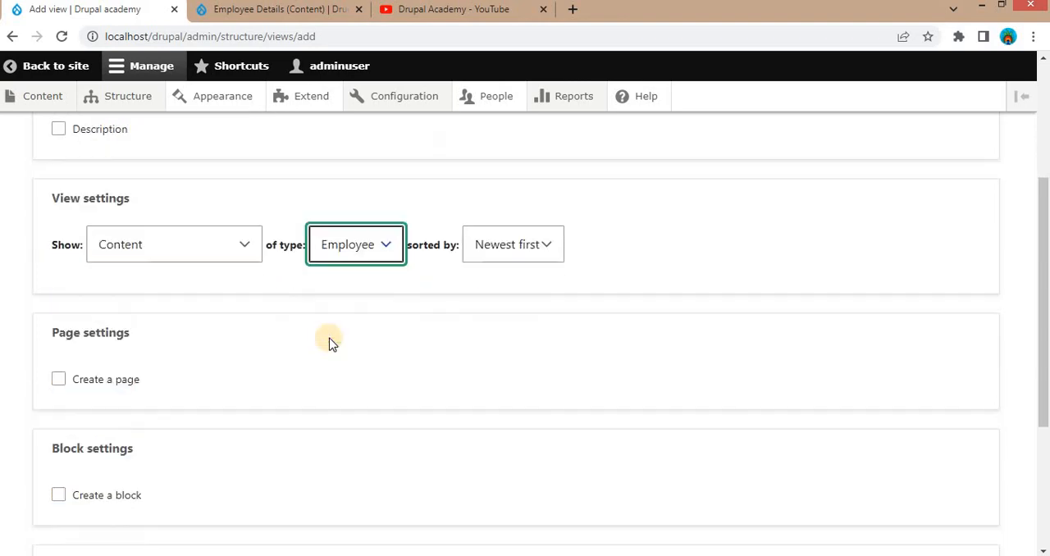
pyautogui.scroll(-2, 304, 336)
pyautogui.click(111, 344)
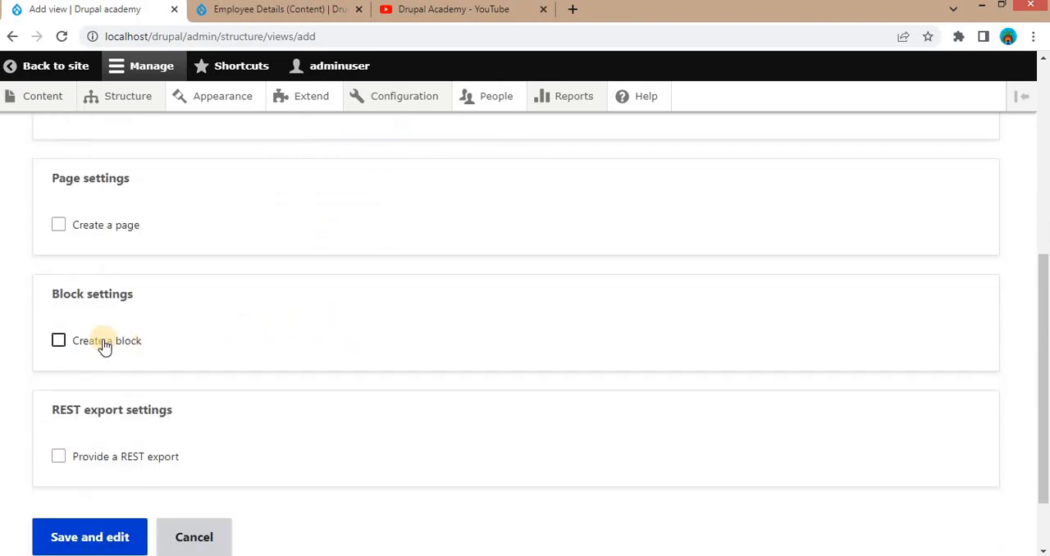
pyautogui.scroll(-1, 104, 346)
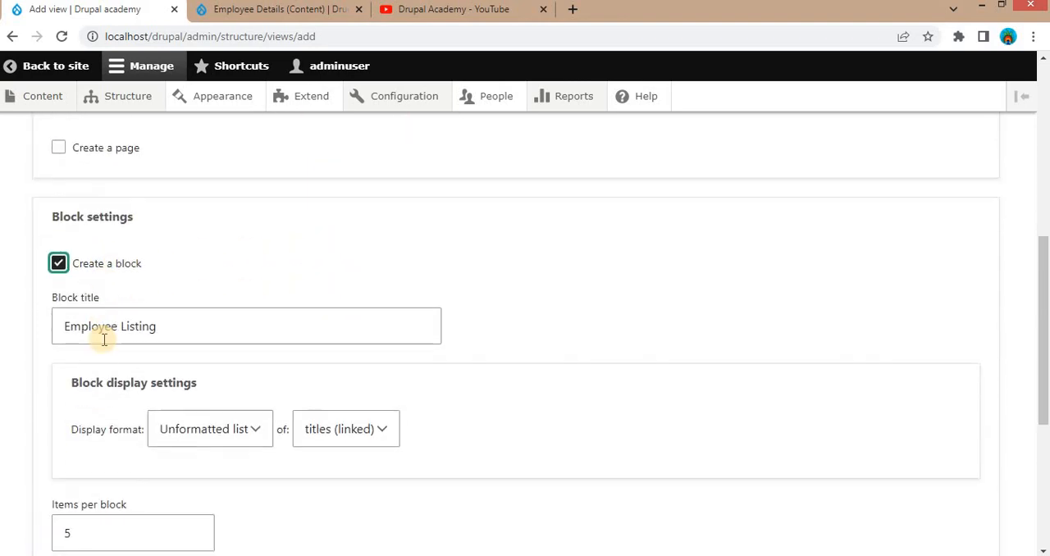
pyautogui.scroll(-4, 100, 337)
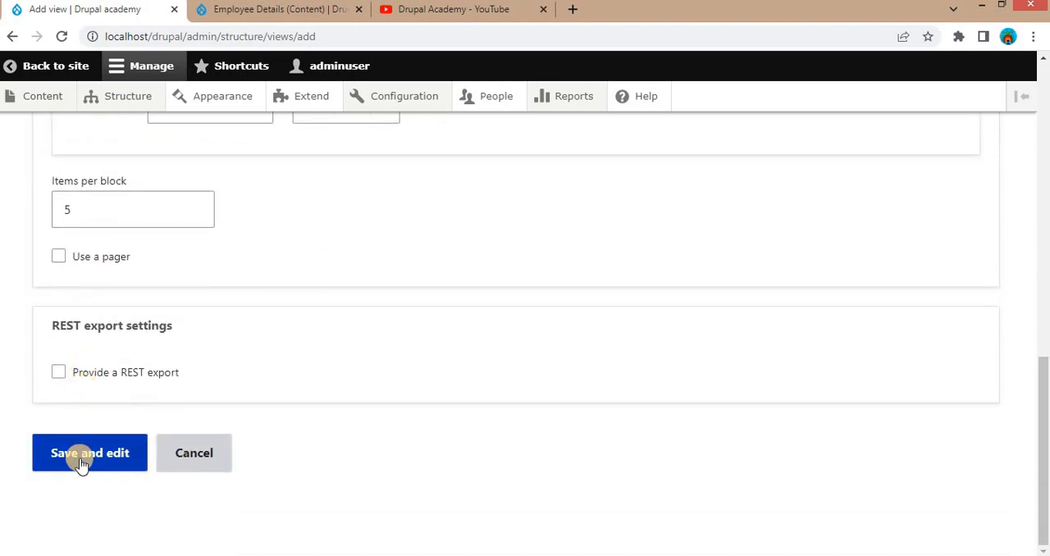
pyautogui.click(81, 461)
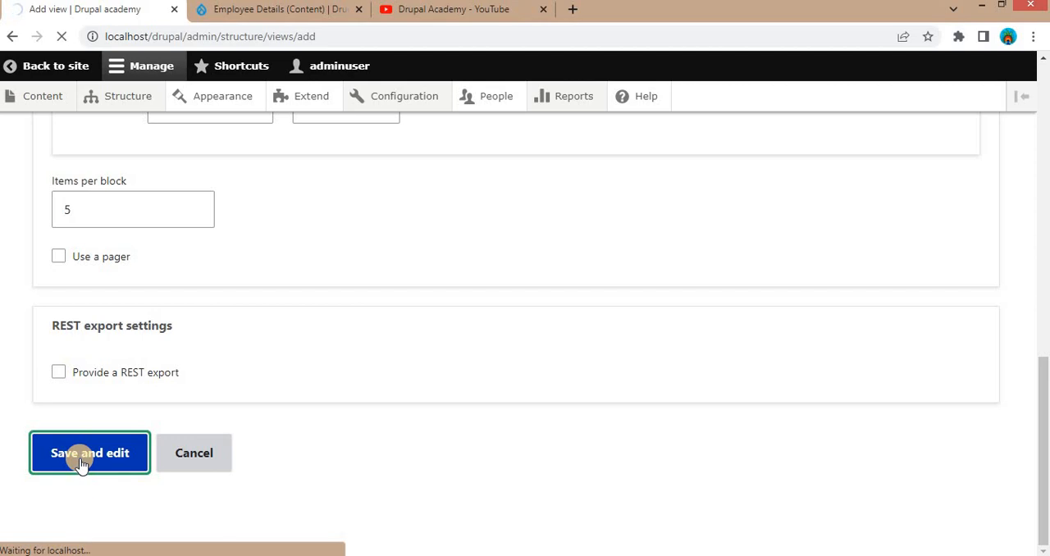
# - Examine the Employee Listing view's configuration and check which employee data its preview shows
pyautogui.scroll(-2, 218, 469)
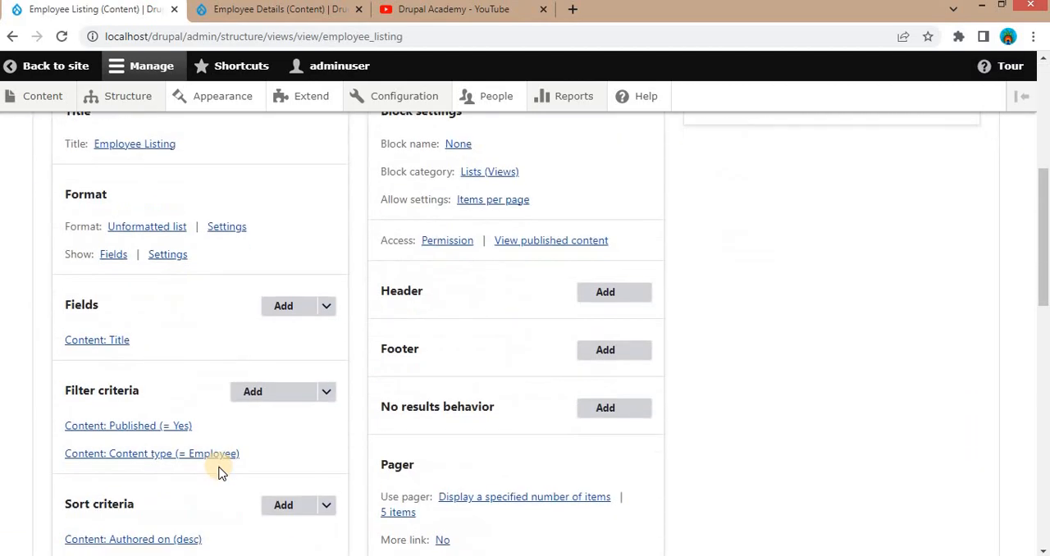
pyautogui.scroll(-3, 218, 469)
pyautogui.scroll(-7, 218, 469)
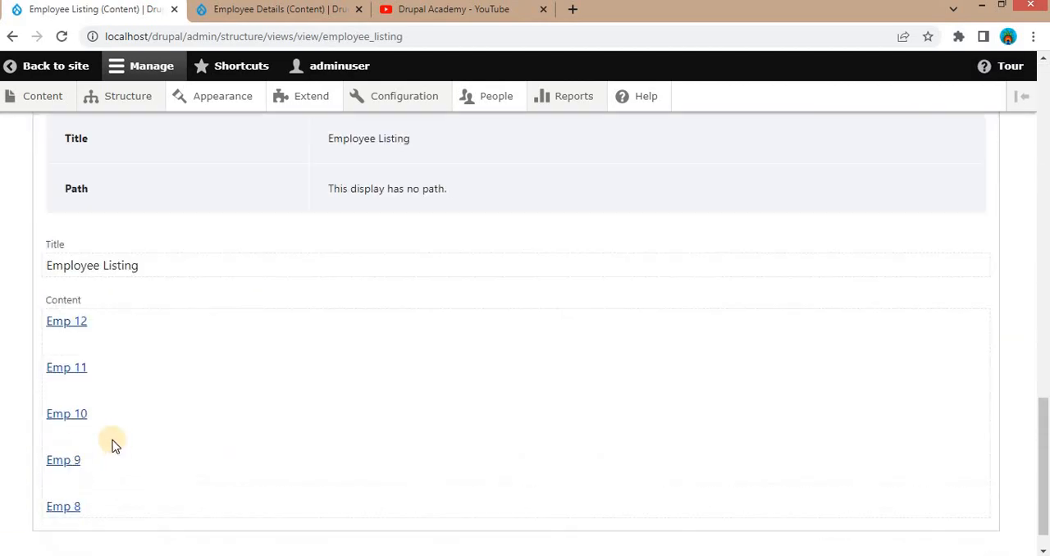
pyautogui.scroll(3, 111, 443)
pyautogui.scroll(5, 112, 443)
pyautogui.click(76, 502)
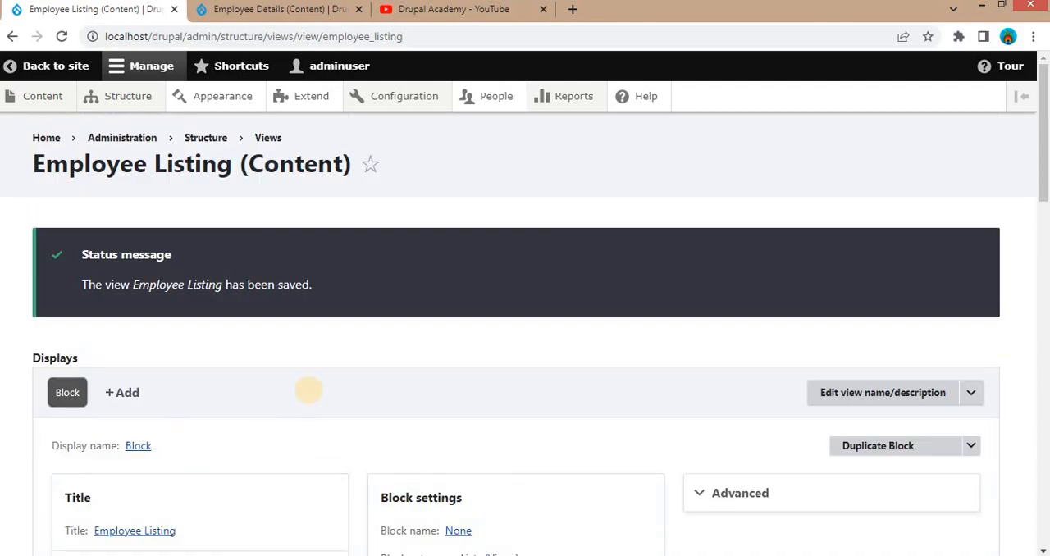
pyautogui.scroll(-10, 310, 397)
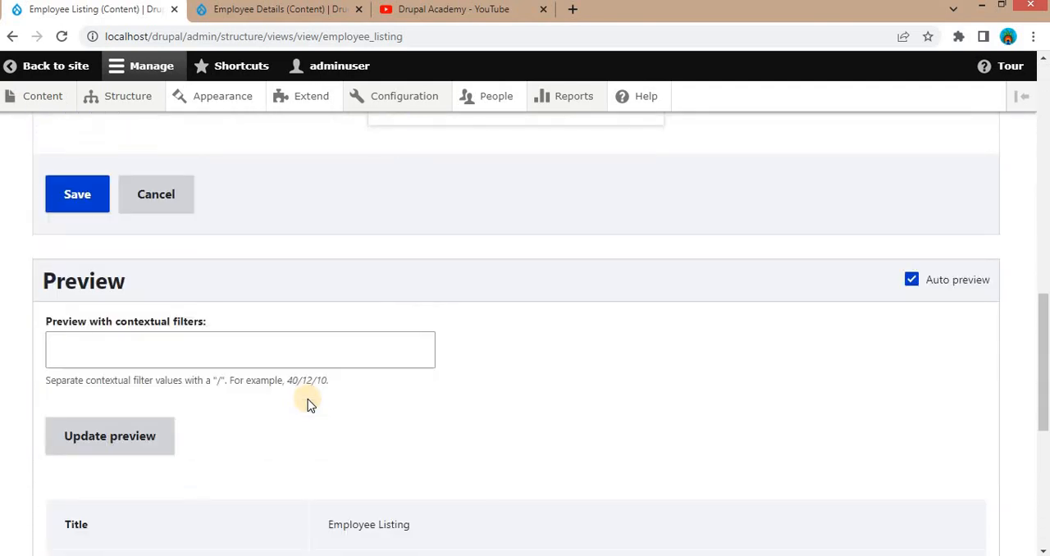
pyautogui.scroll(-5, 310, 405)
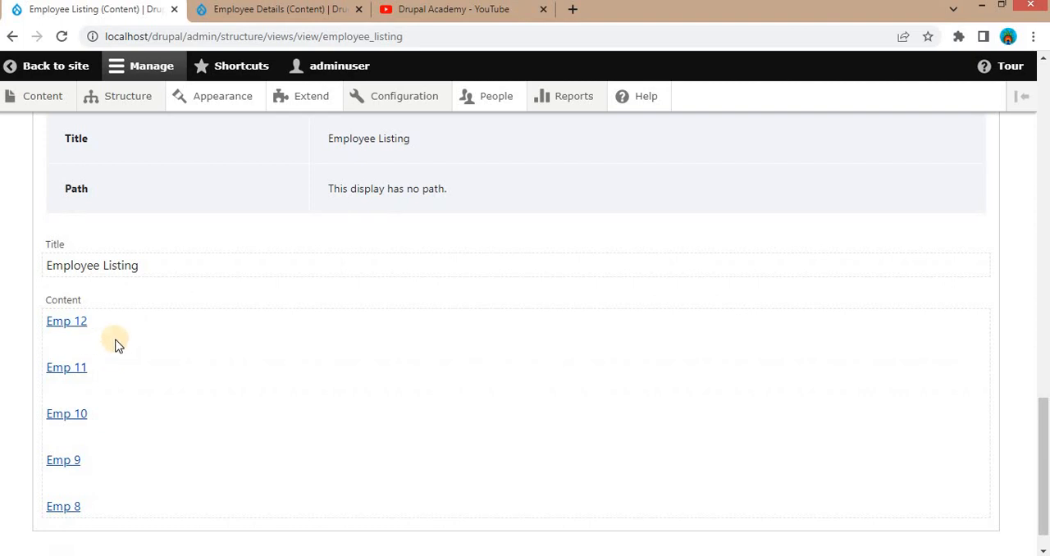
pyautogui.scroll(12, 115, 344)
pyautogui.scroll(-2, 118, 345)
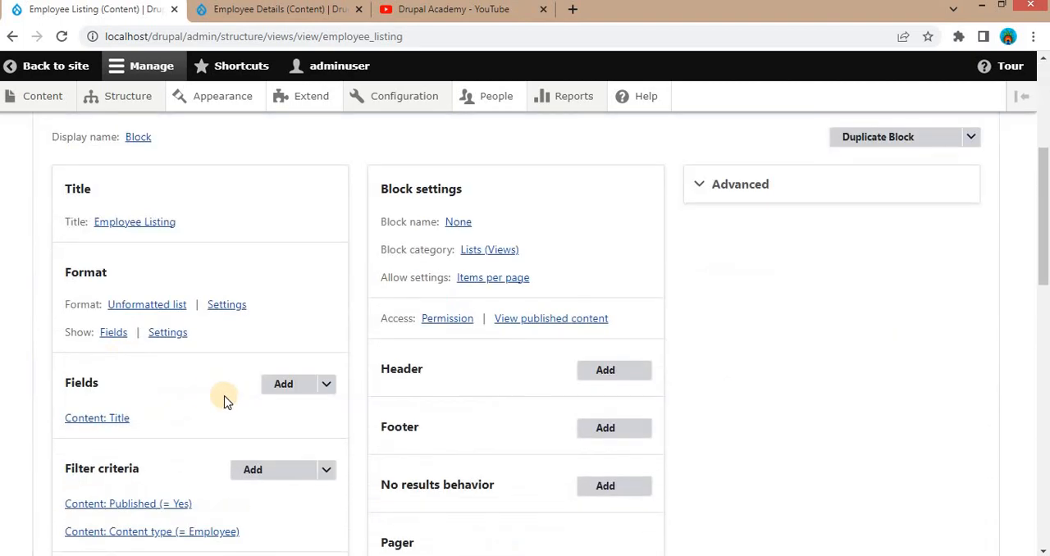
# - Search the fields available to the view for "name" and select the employee content type's Name field
pyautogui.click(284, 392)
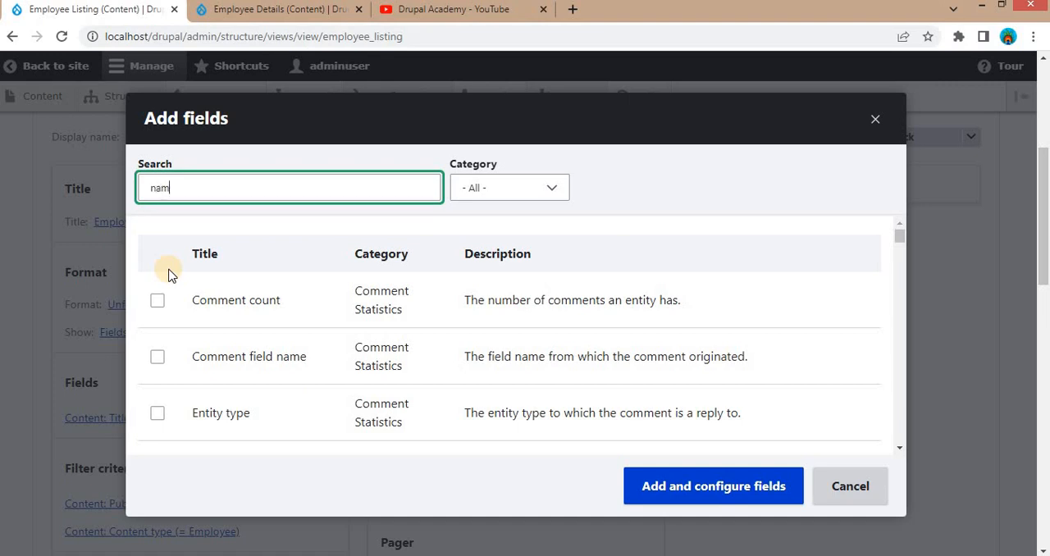
pyautogui.write('e')
pyautogui.scroll(-3, 391, 308)
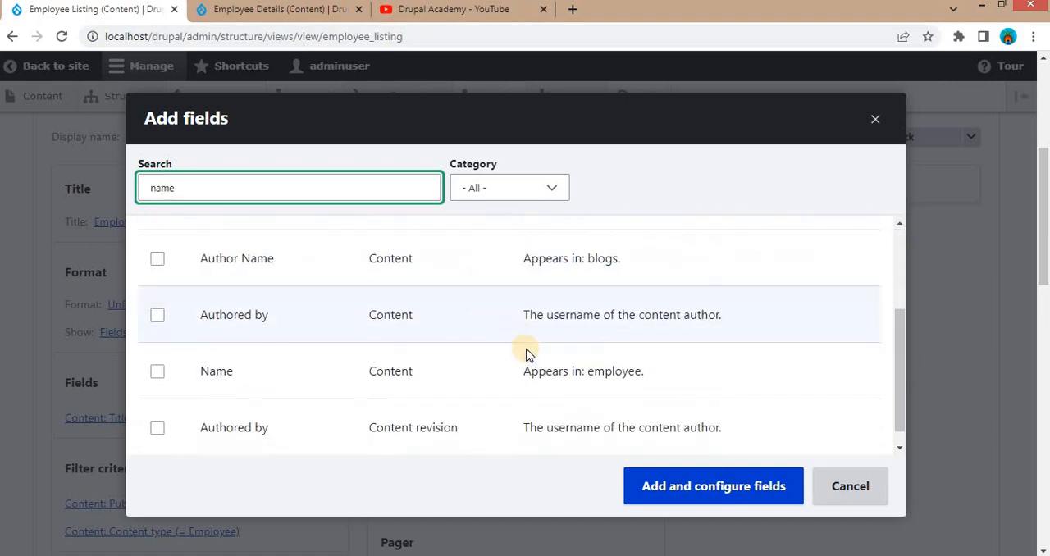
pyautogui.click(161, 374)
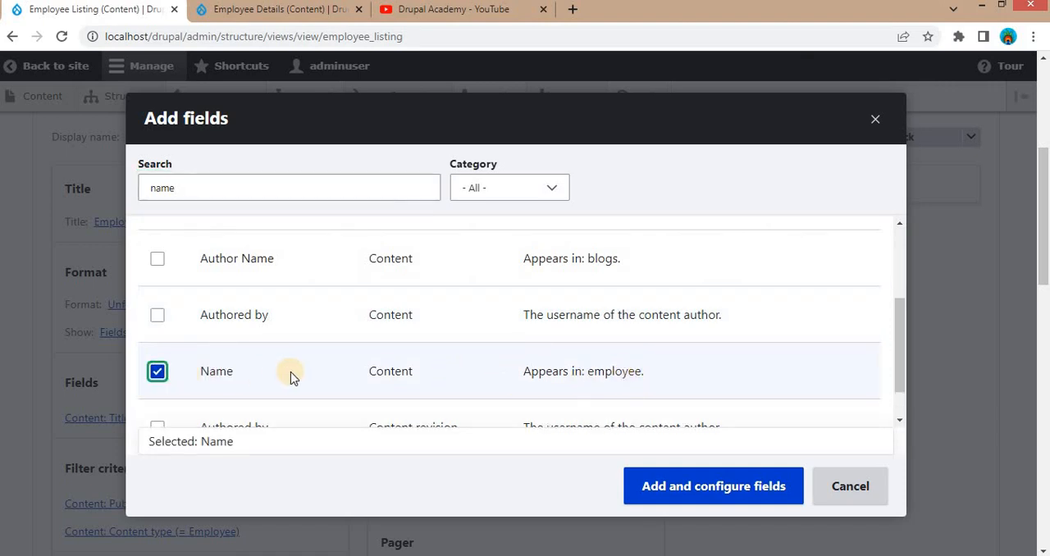
# - Search the available fields for "email" and add Email Address to the selection
pyautogui.moveTo(205, 189); pyautogui.dragTo(78, 180)
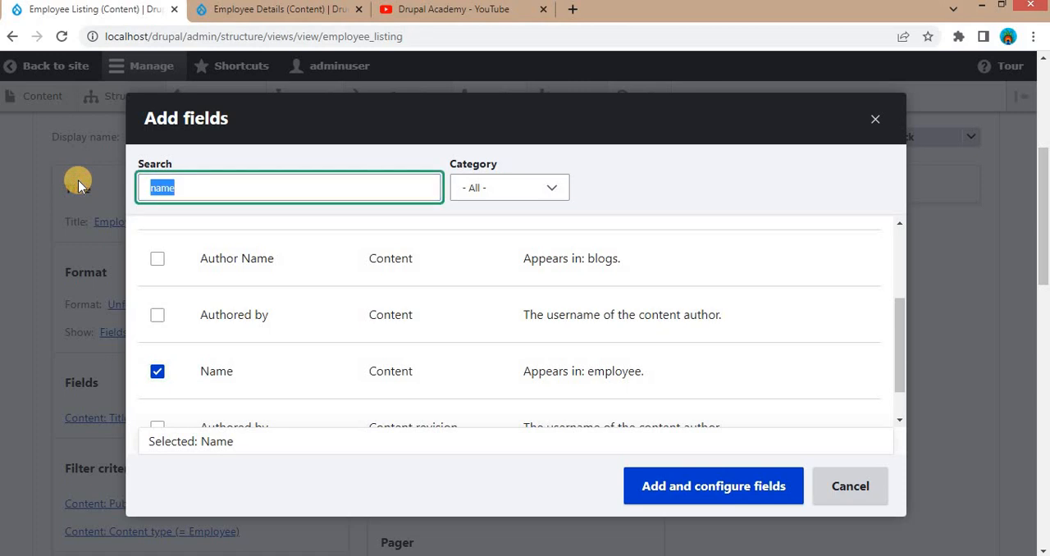
pyautogui.write('email')
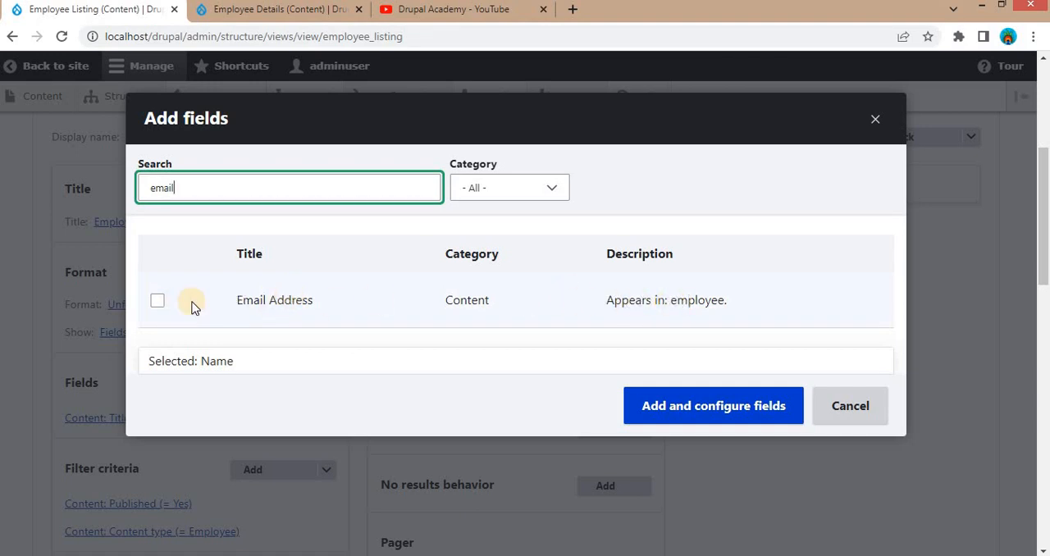
pyautogui.click(157, 301)
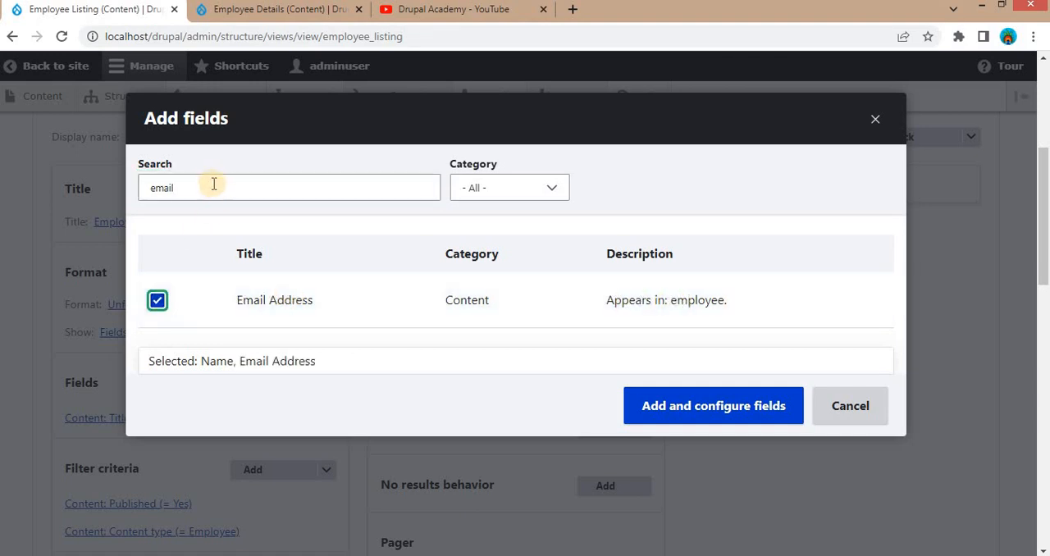
# - Search the available fields for "salary" and add the employee Salary field to the selection
pyautogui.moveTo(211, 182); pyautogui.dragTo(52, 174)
pyautogui.write('sala')
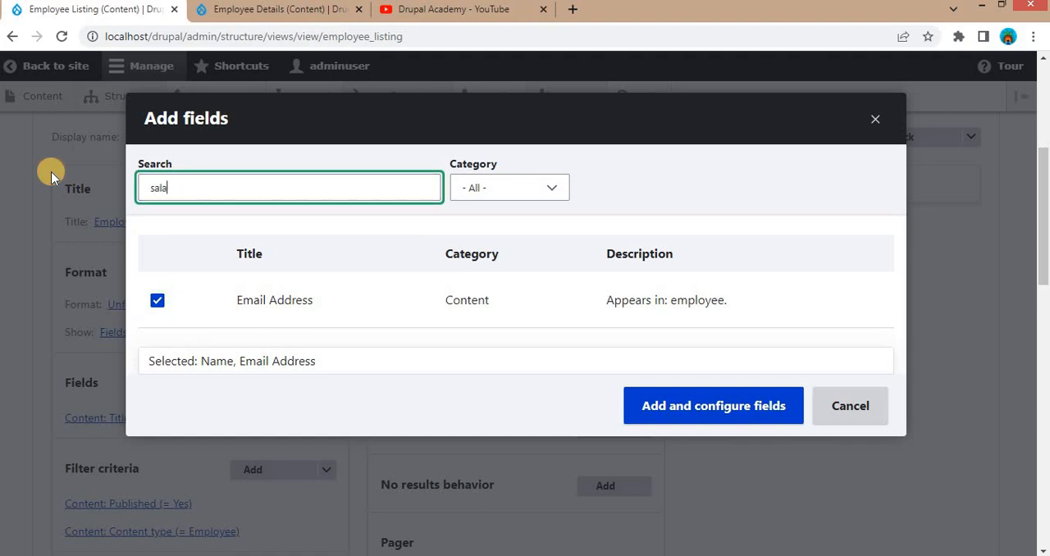
pyautogui.write('ry')
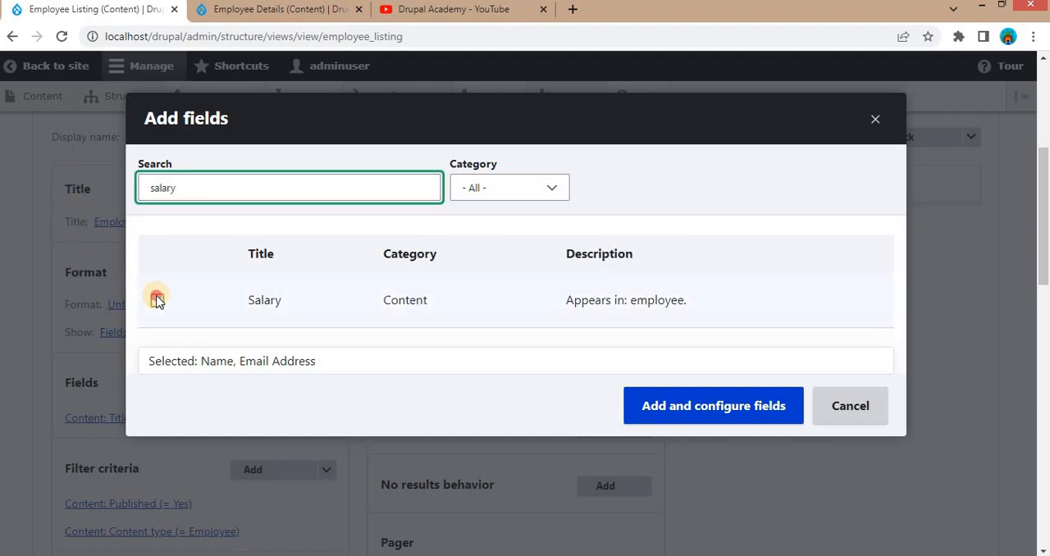
pyautogui.click(158, 300)
# - Add the selected Email Address, Name and Salary fields to the view, keeping their default settings
pyautogui.click(704, 407)
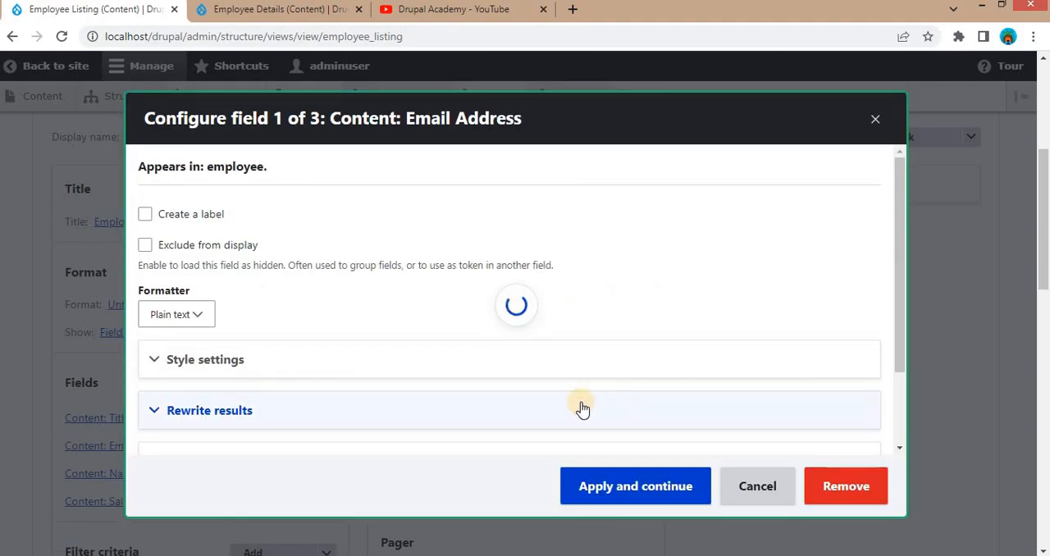
pyautogui.click(644, 489)
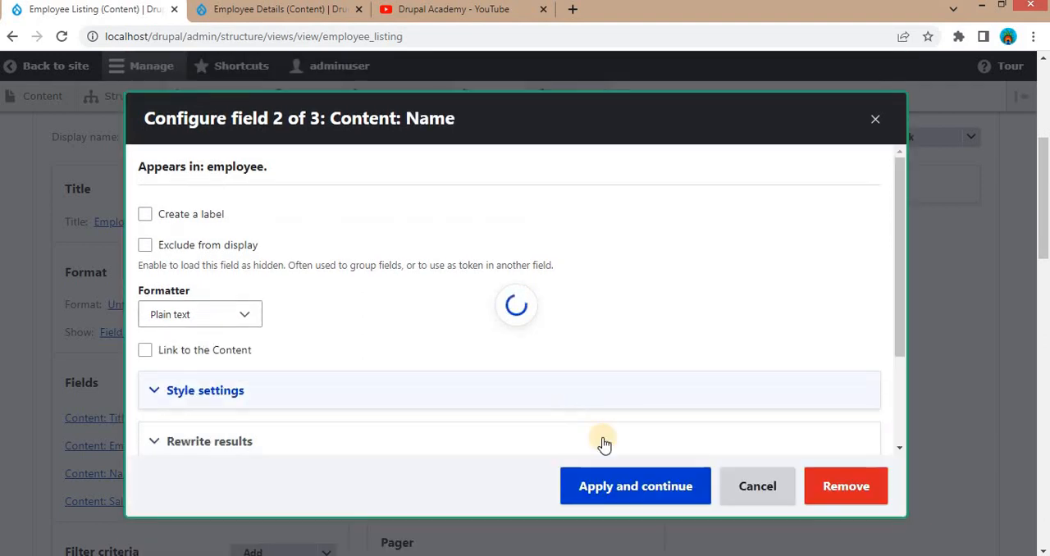
pyautogui.click(619, 494)
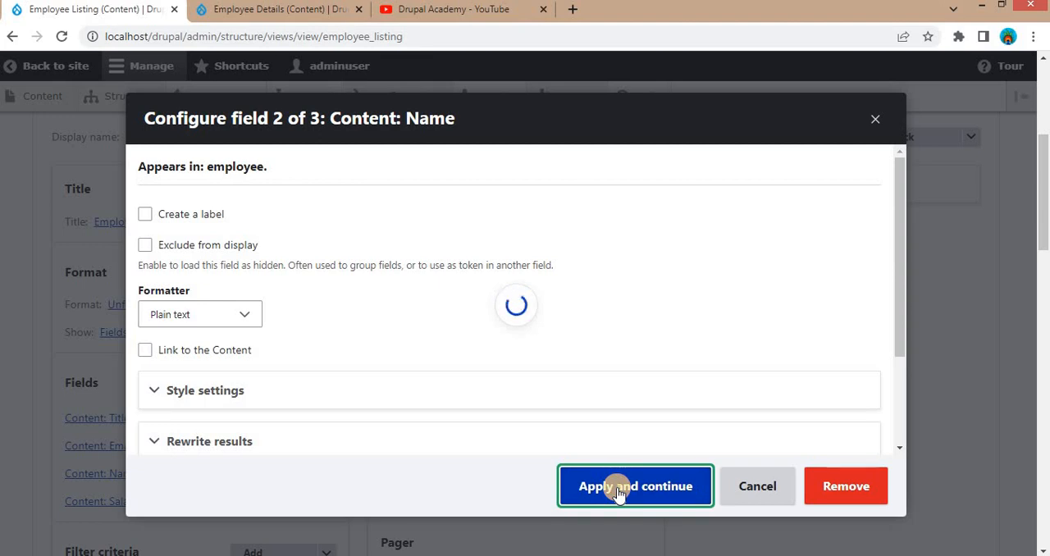
pyautogui.click(675, 488)
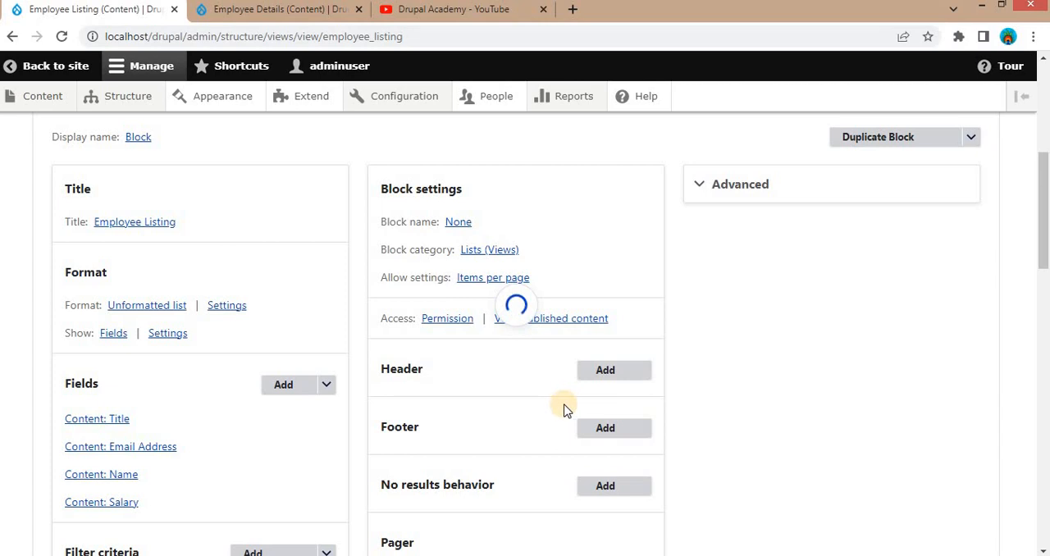
# - Rearrange the view's fields so that Name sits between Title and Email Address, and apply the new order
pyautogui.scroll(-1, 563, 405)
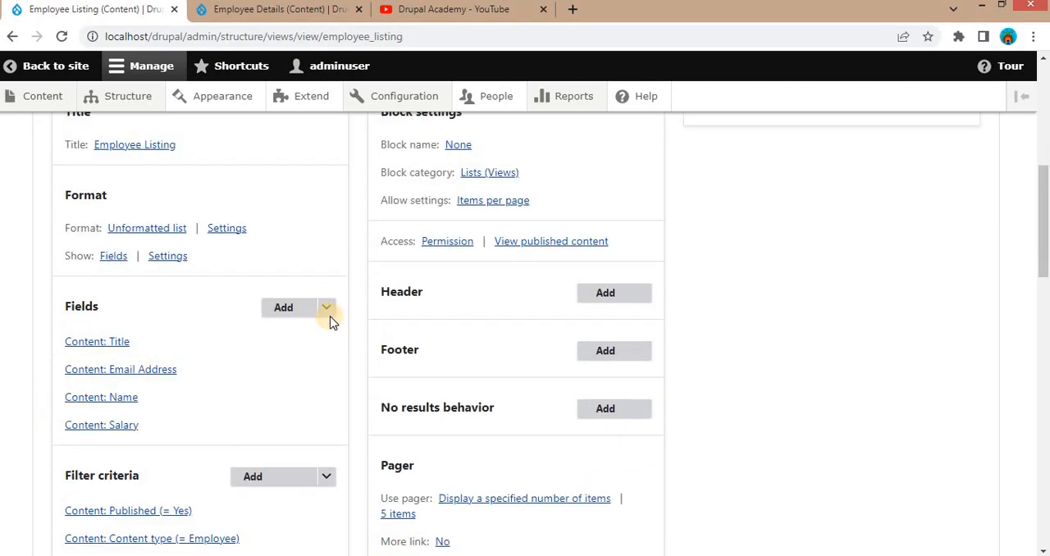
pyautogui.click(326, 316)
pyautogui.click(301, 329)
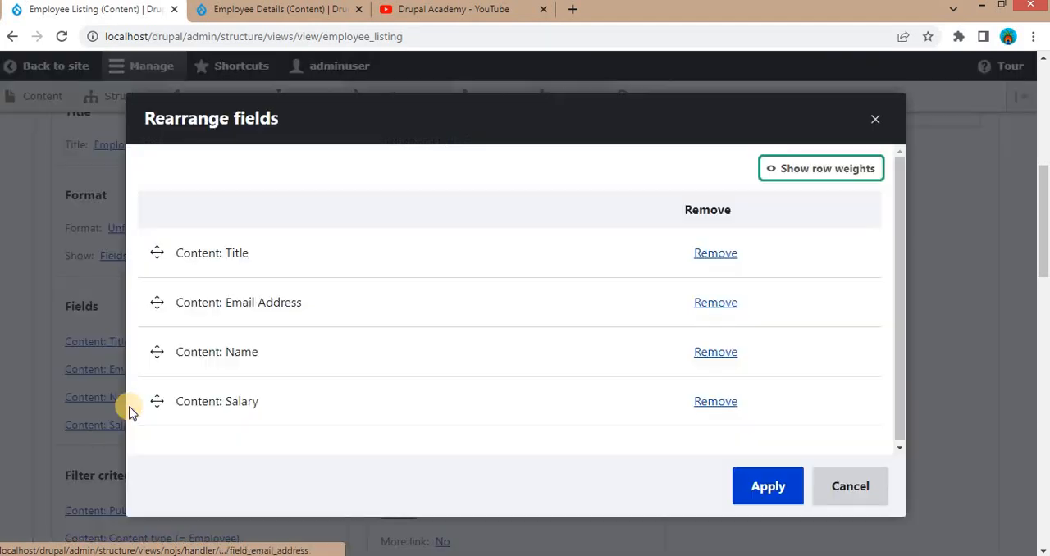
pyautogui.moveTo(157, 353); pyautogui.dragTo(150, 297)
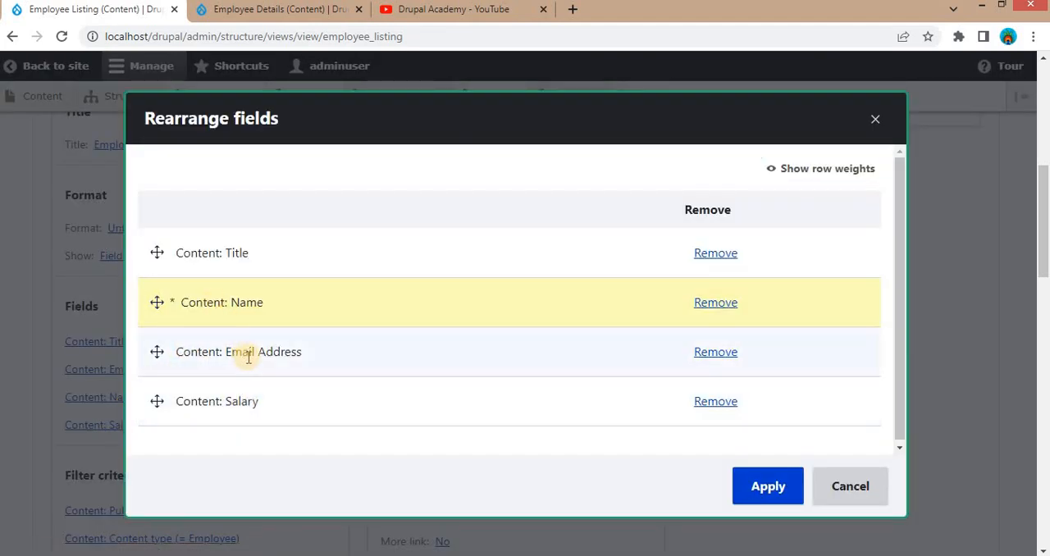
pyautogui.click(765, 486)
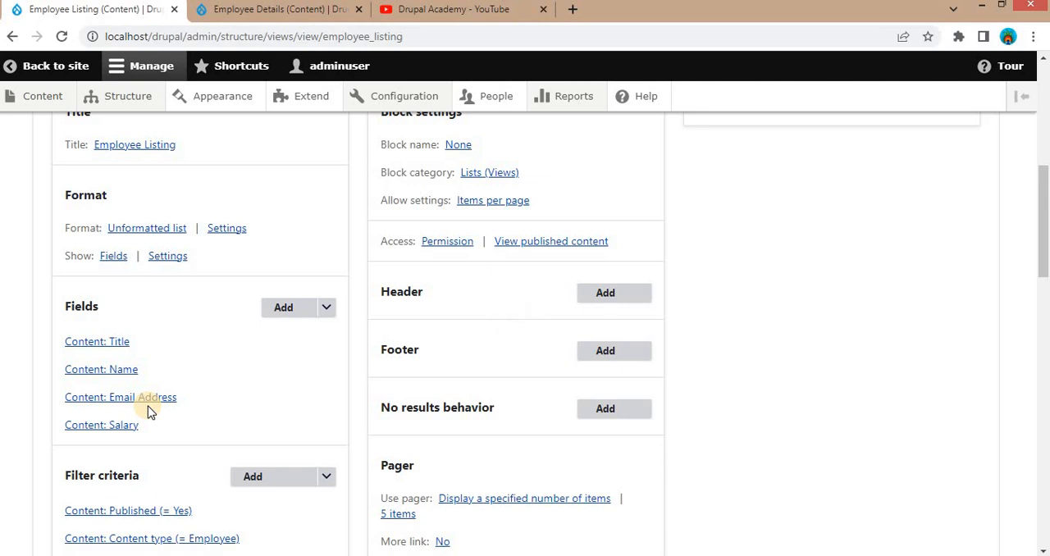
# - Check the employee entries in the view's preview and save the Employee Listing view
pyautogui.scroll(-10, 150, 413)
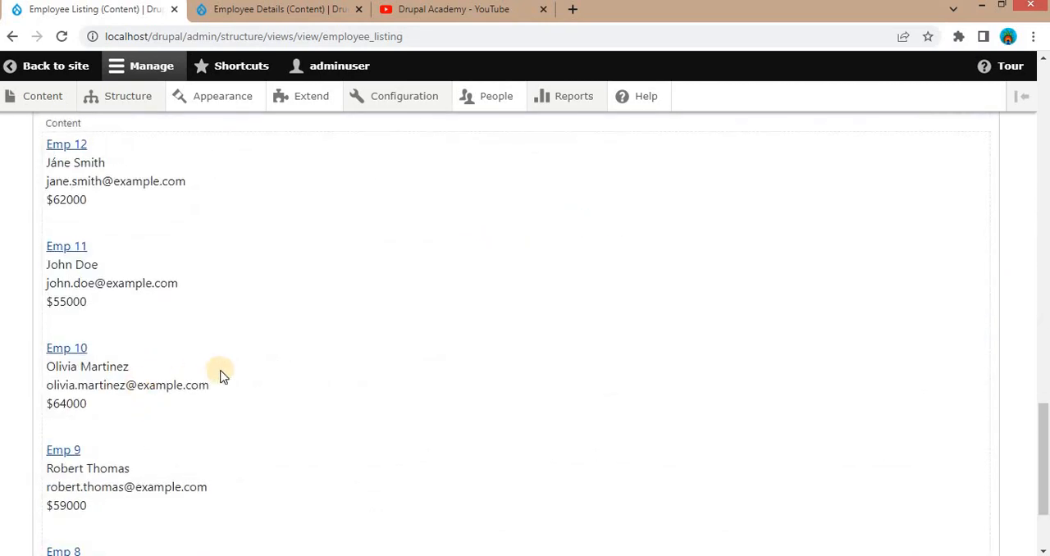
pyautogui.scroll(1, 182, 344)
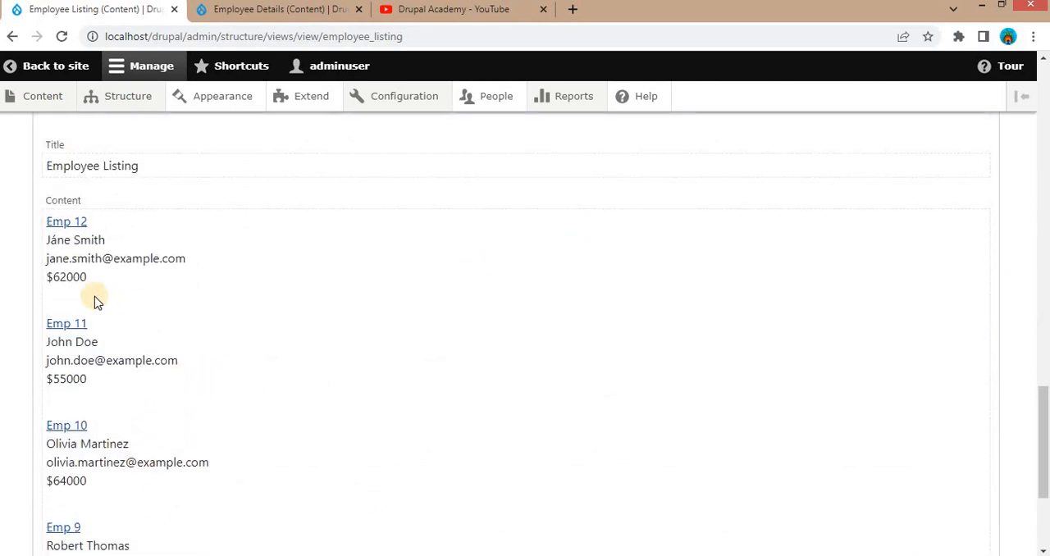
pyautogui.scroll(7, 93, 300)
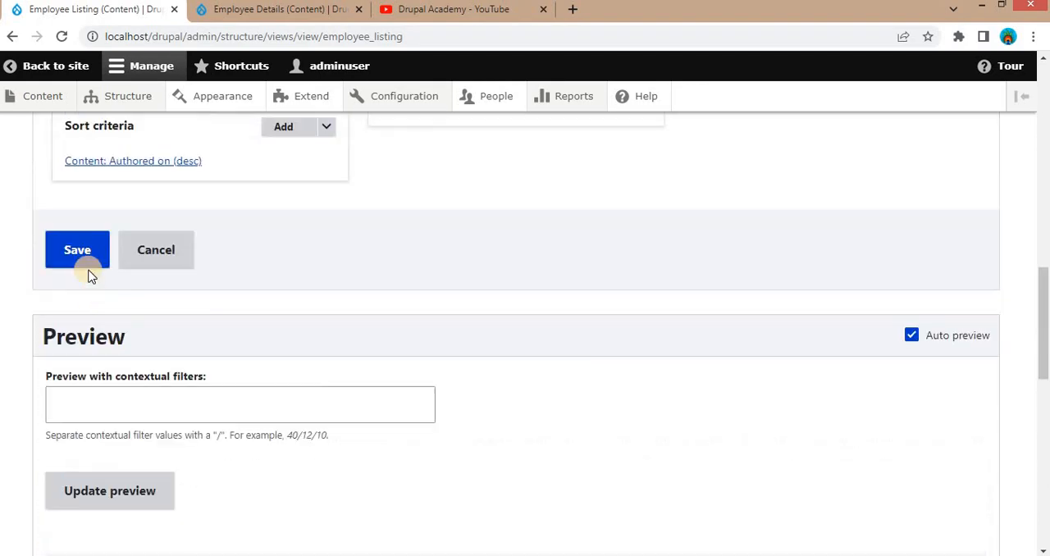
pyautogui.click(79, 261)
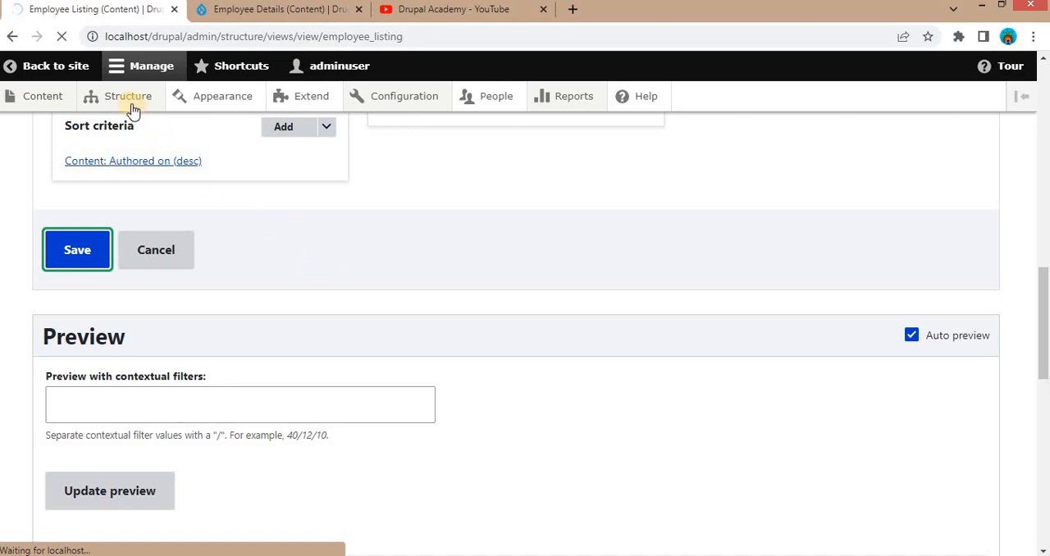
# - Open the Block layout page in a new browser tab and switch to it
pyautogui.moveTo(127, 103)
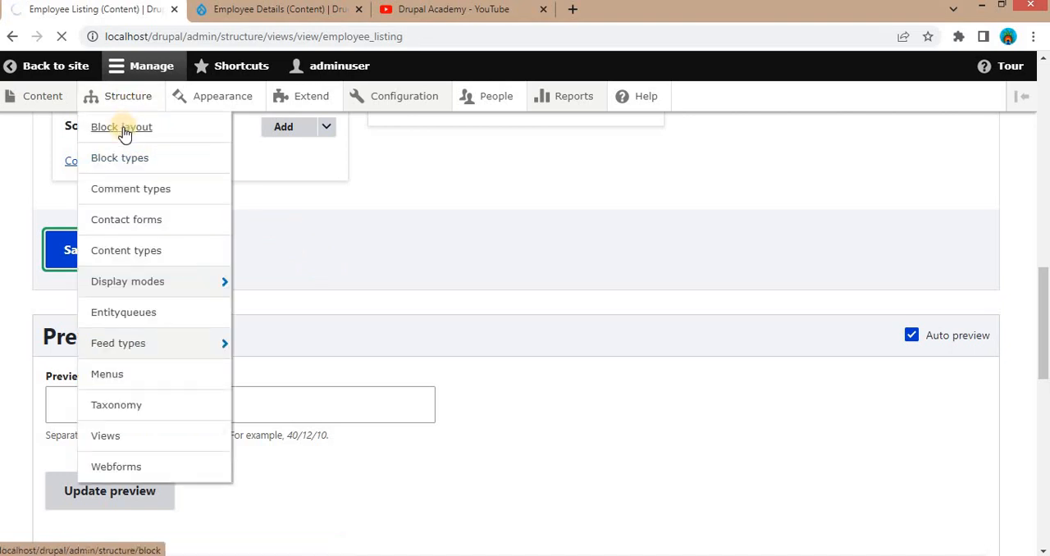
pyautogui.middleClick(122, 130)
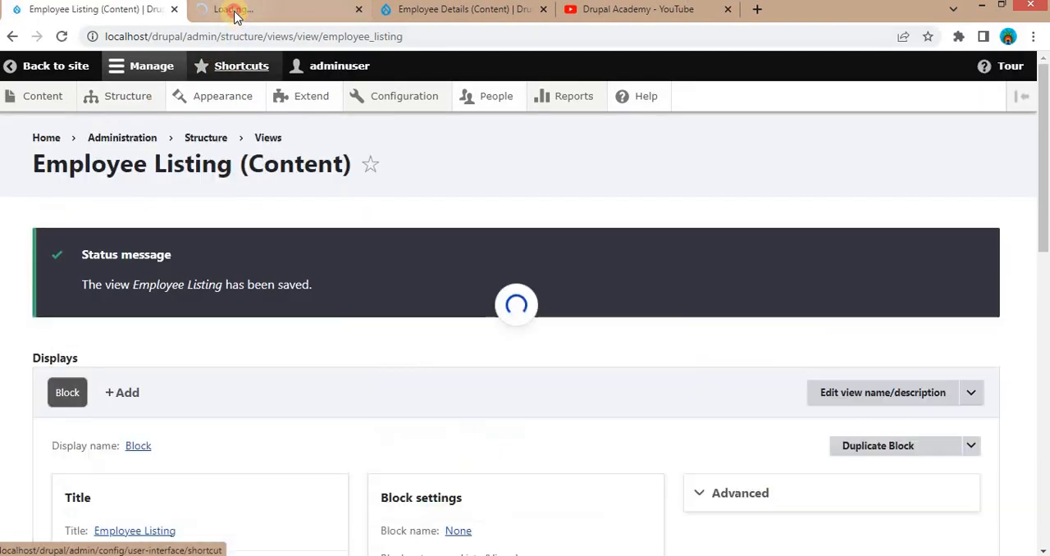
pyautogui.click(236, 12)
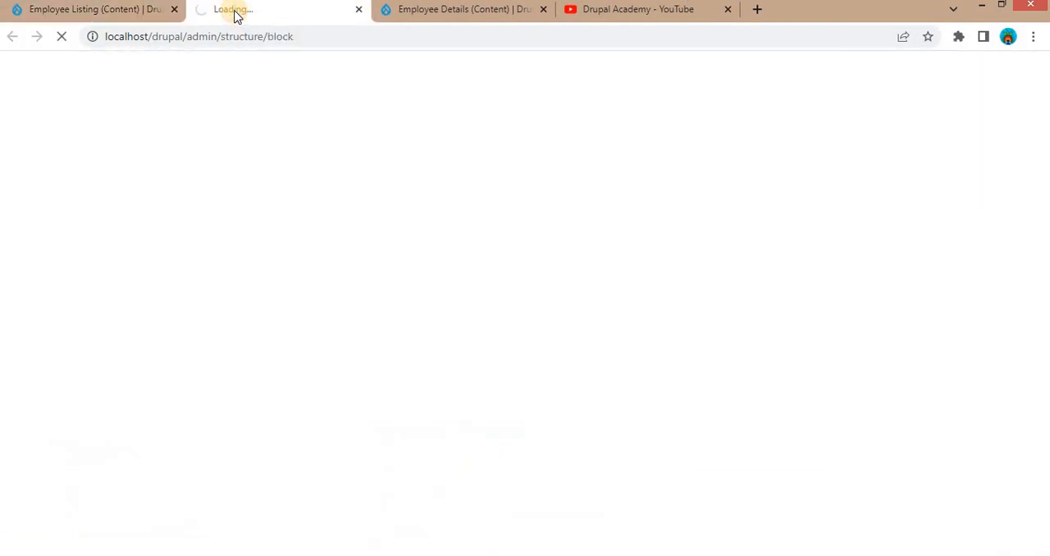
# - Start placing a block in the Content region, filter the blocks by "employee l" and choose Employee Listing
pyautogui.scroll(-4, 308, 407)
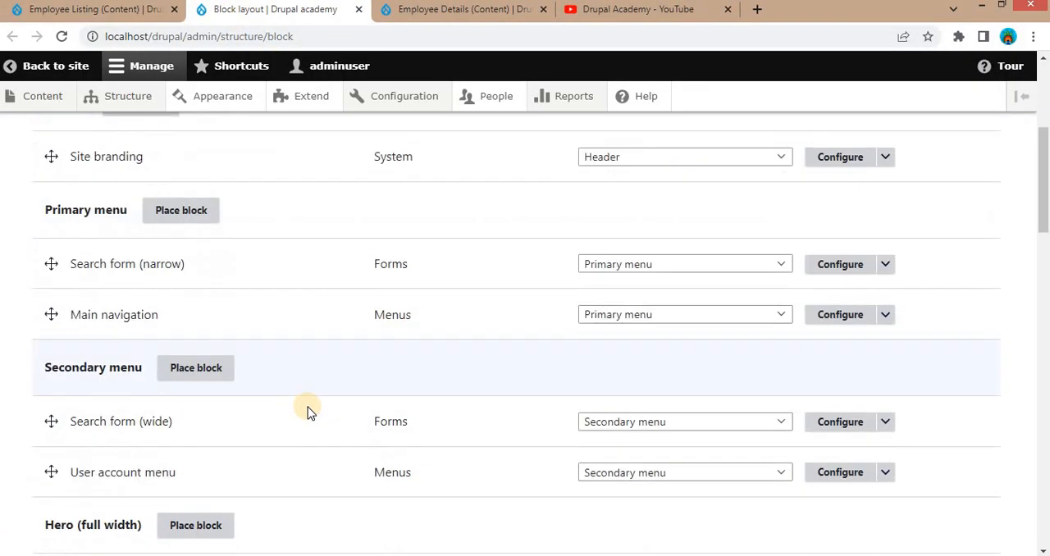
pyautogui.scroll(-6, 308, 407)
pyautogui.scroll(-6, 308, 414)
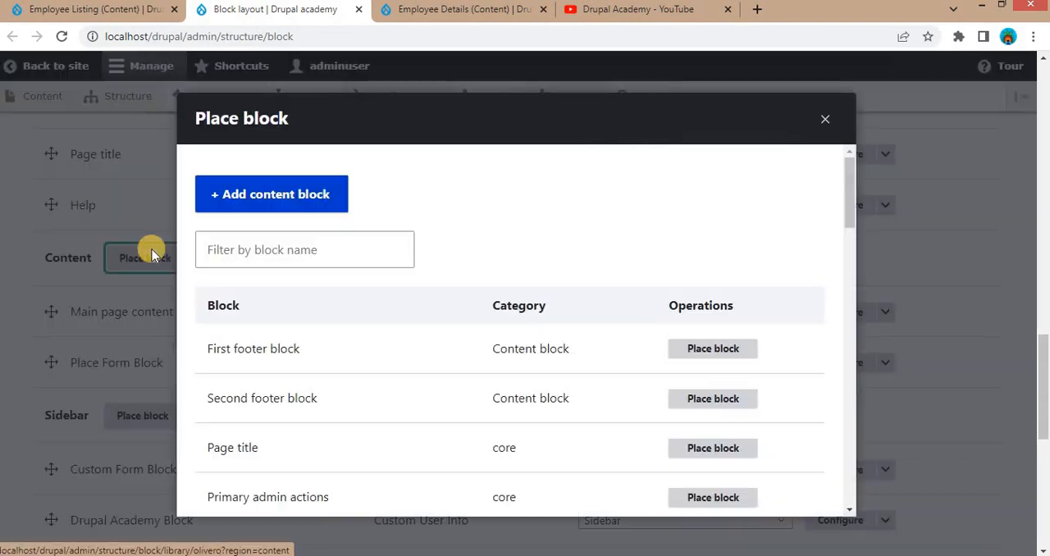
pyautogui.click(285, 249)
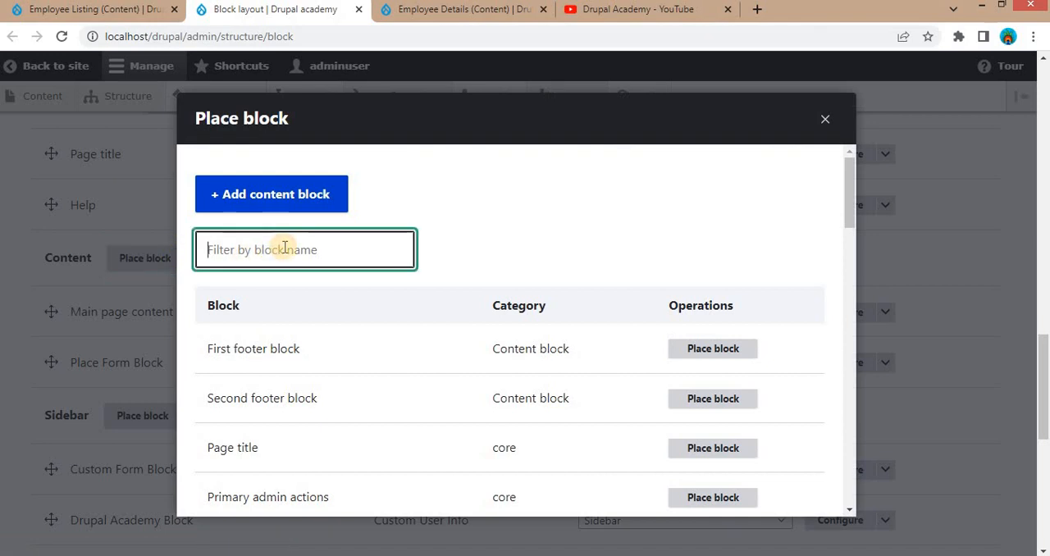
pyautogui.write('employee l')
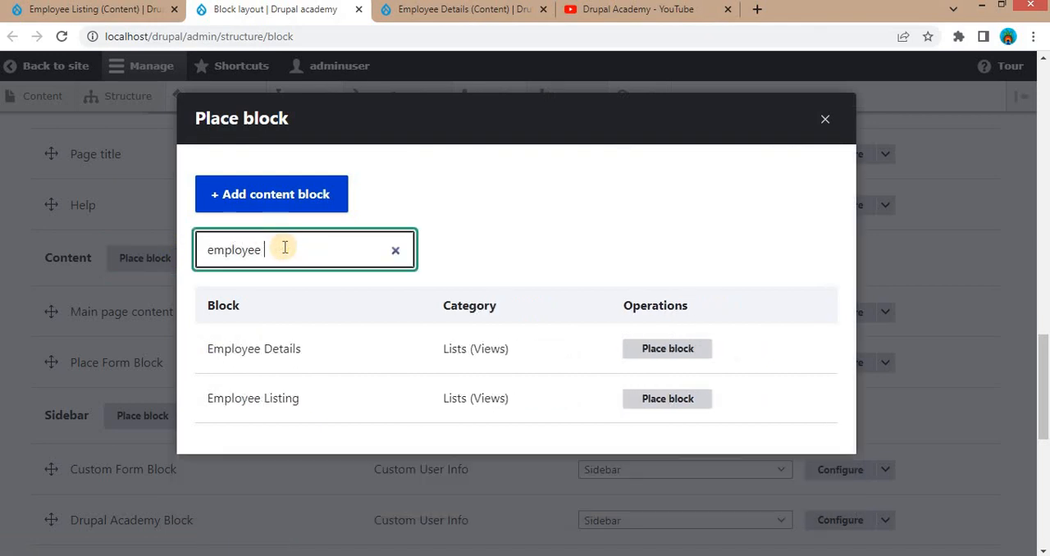
pyautogui.click(686, 352)
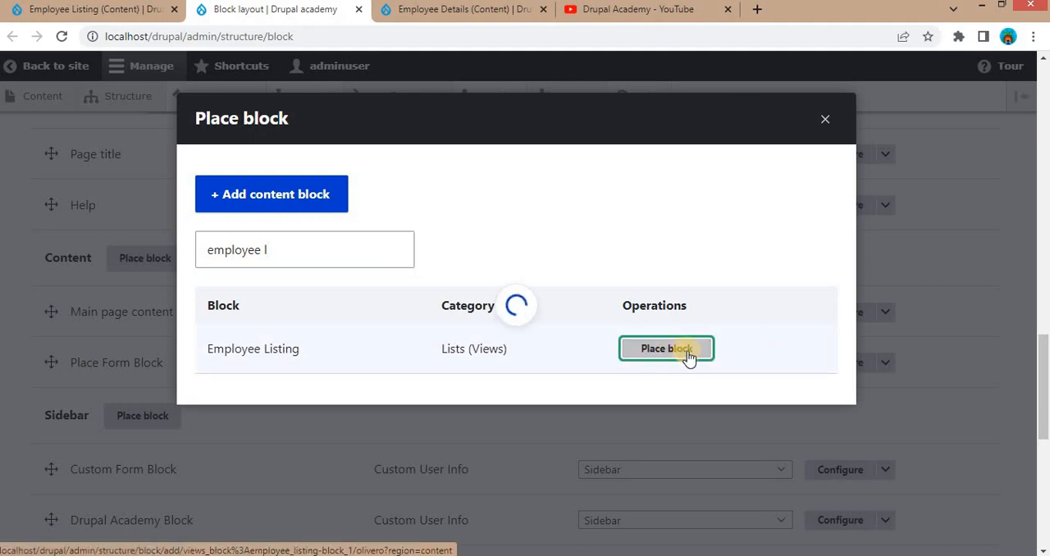
# - In the Employee Listing view's browser tab, enter localhost/drupal/employee-data, copy its employee-data path and load the page
pyautogui.click(422, 10)
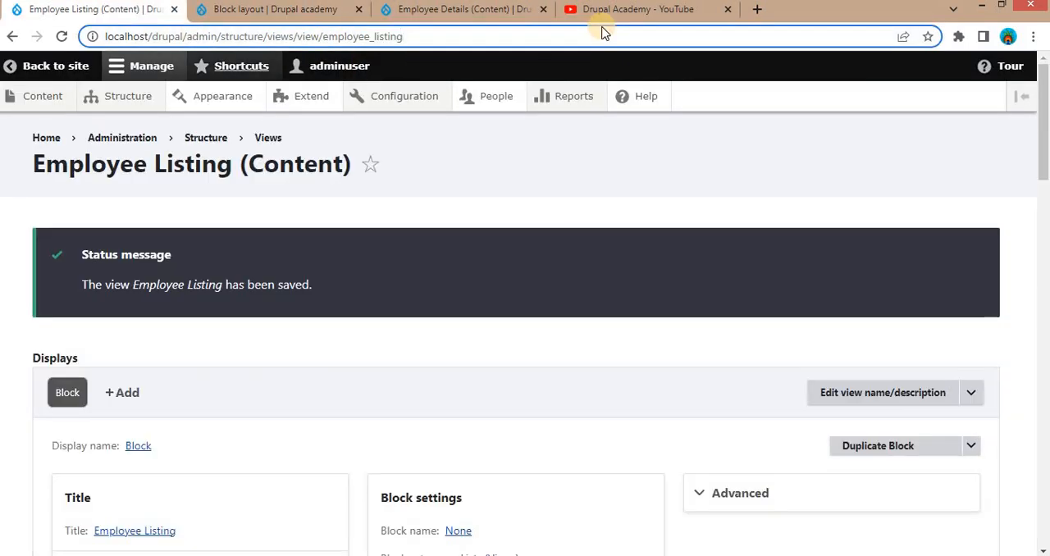
pyautogui.press('BackSpace')
pyautogui.press('BackSpace')
pyautogui.press('BackSpace')
pyautogui.press('BackSpace')
pyautogui.press('BackSpace')
pyautogui.press('BackSpace')
pyautogui.press('BackSpace')
pyautogui.press('BackSpace')
pyautogui.press('BackSpace')
pyautogui.press('BackSpace')
pyautogui.press('BackSpace')
pyautogui.press('BackSpace')
pyautogui.press('BackSpace')
pyautogui.press('BackSpace')
pyautogui.press('BackSpace')
pyautogui.press('BackSpace')
pyautogui.press('BackSpace')
pyautogui.press('BackSpace')
pyautogui.press('BackSpace')
pyautogui.press('BackSpace')
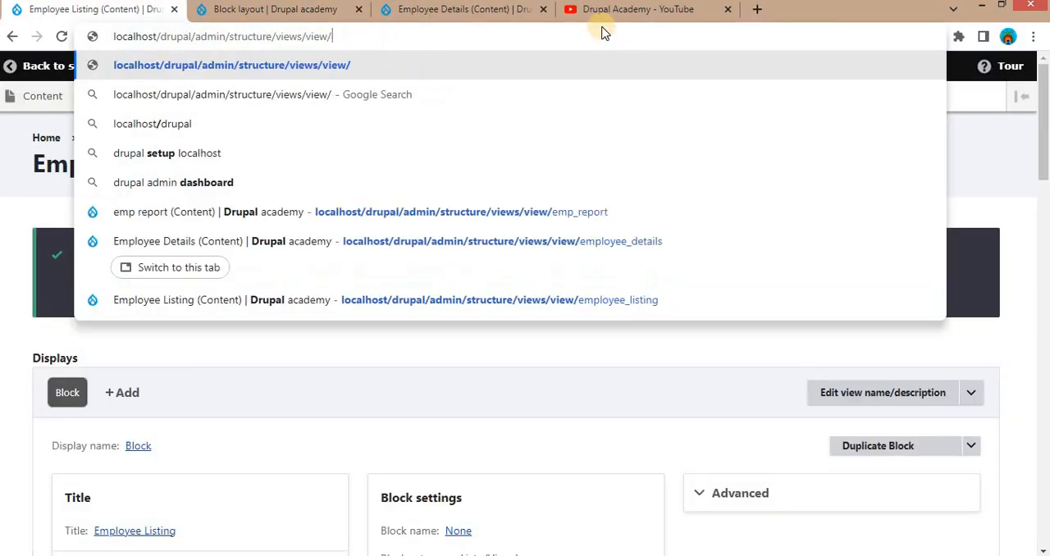
pyautogui.press('BackSpace')
pyautogui.press('BackSpace')
pyautogui.press('BackSpace')
pyautogui.press('BackSpace')
pyautogui.press('BackSpace')
pyautogui.press('BackSpace')
pyautogui.press('BackSpace')
pyautogui.press('BackSpace')
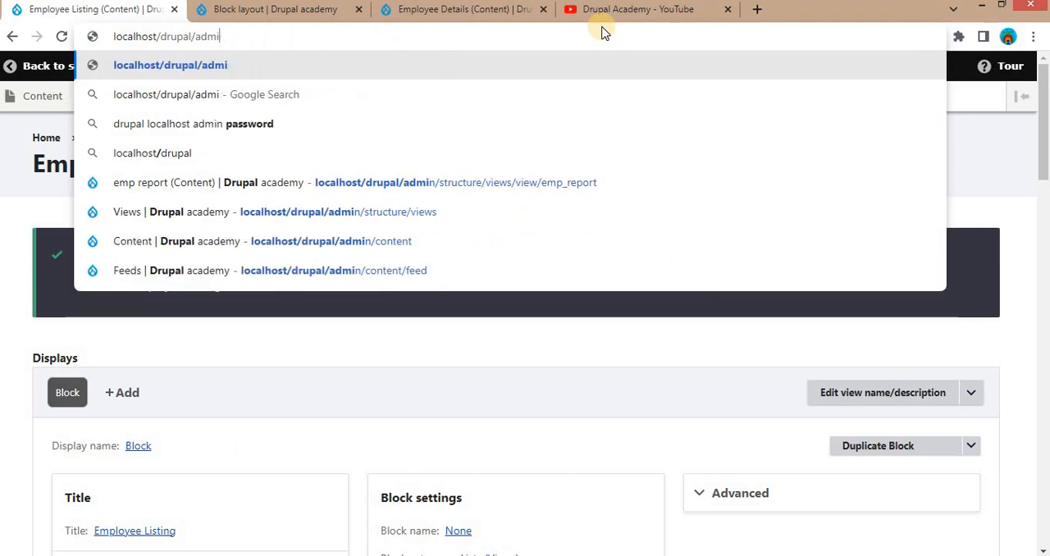
pyautogui.write('ema')
pyautogui.press('BackSpace')
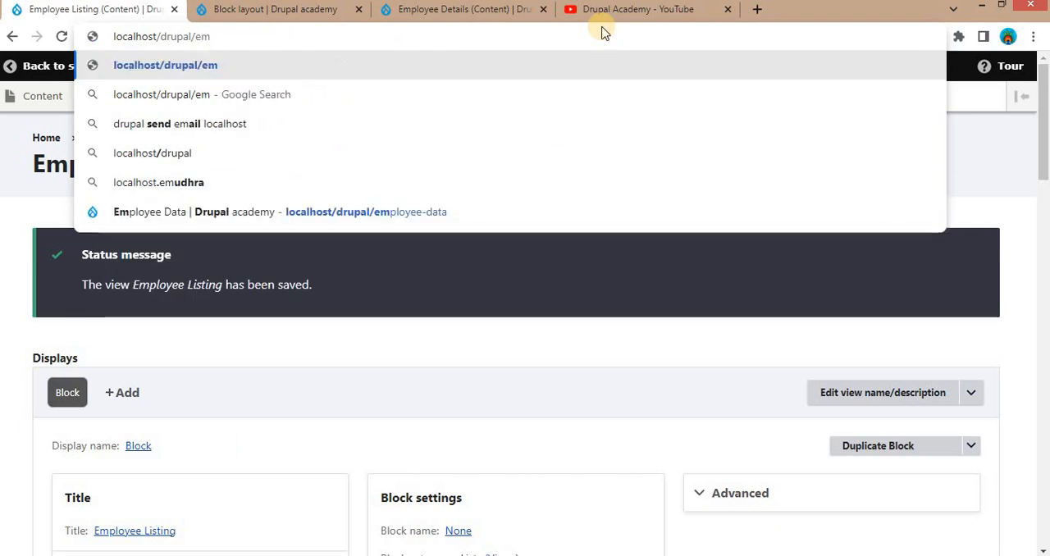
pyautogui.write('p')
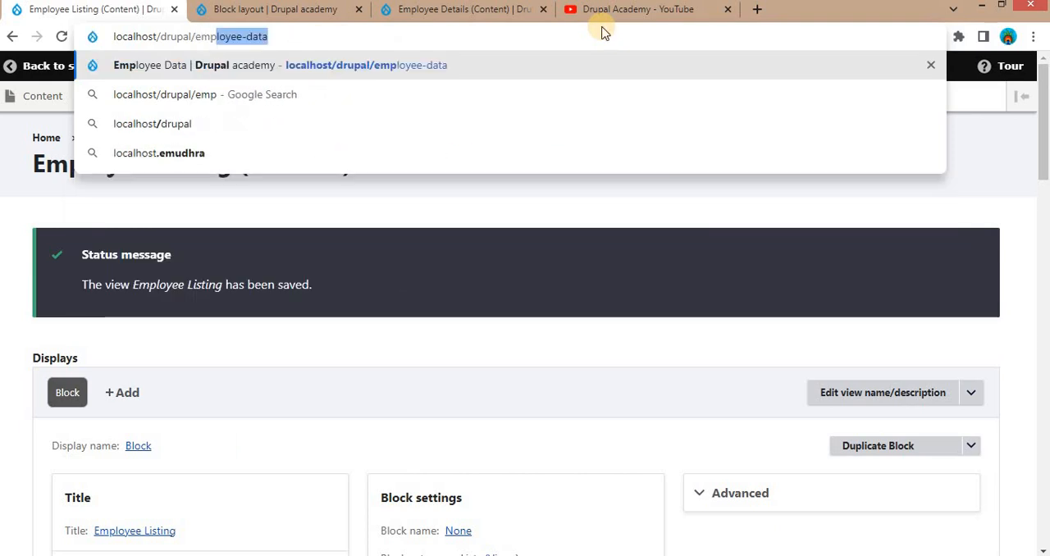
pyautogui.doubleClick(198, 36)
pyautogui.hotkey('ctrl', 'c')
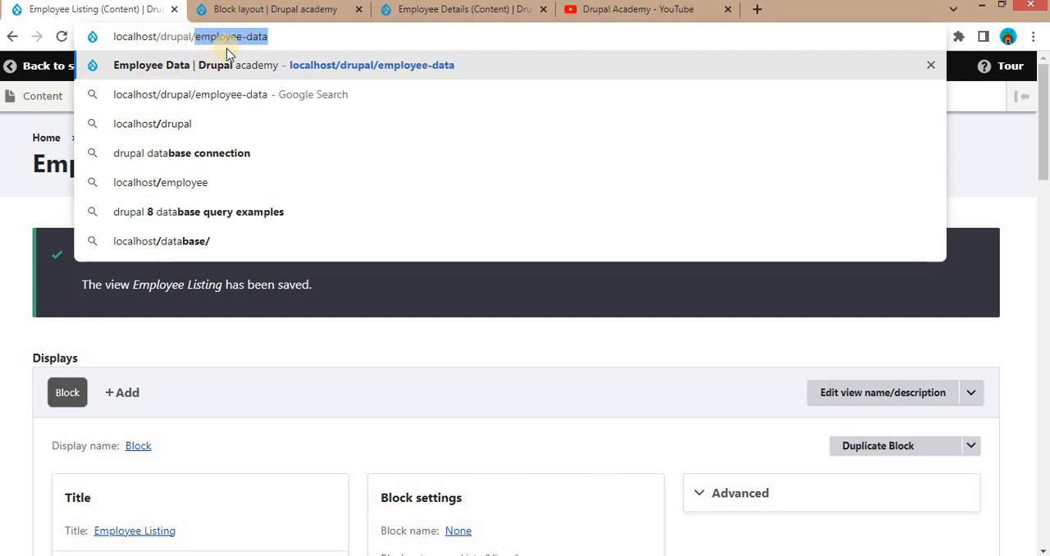
pyautogui.click(280, 42)
pyautogui.press('Return')
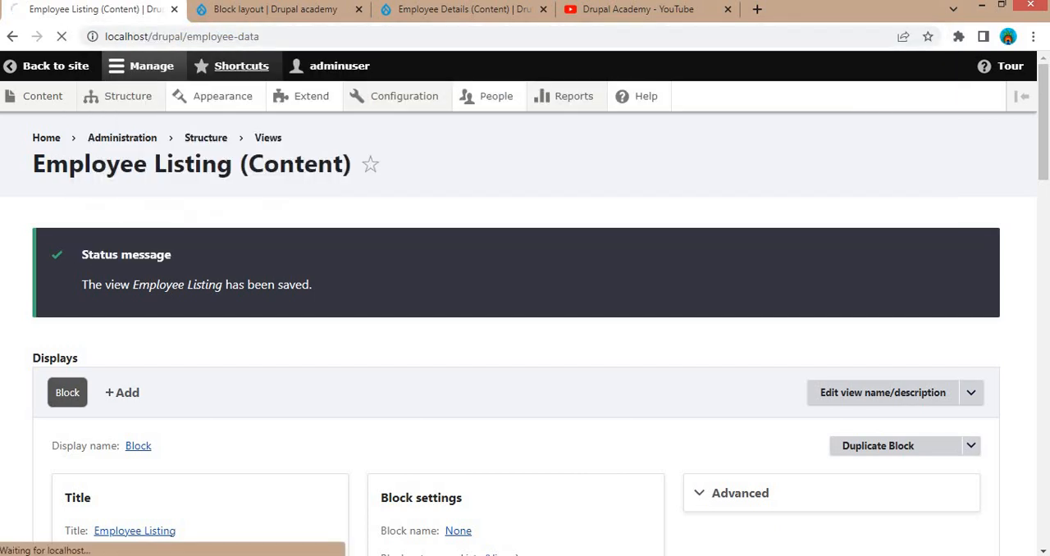
# - Back in the block configuration, restrict the Employee Listing block's page visibility to the path /employee-data
pyautogui.click(316, 9)
pyautogui.click(503, 322)
pyautogui.hotkey('ctrl', 'v')
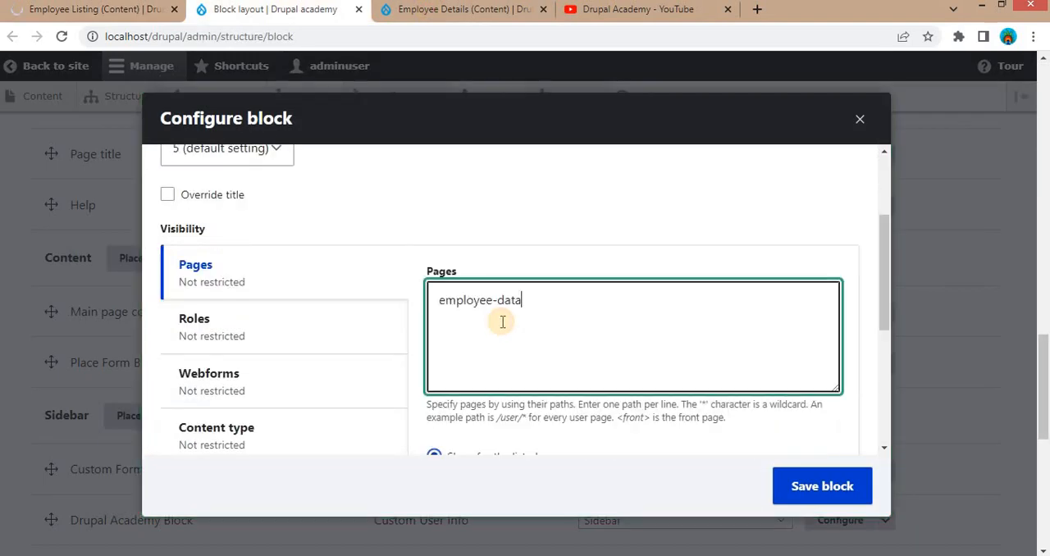
pyautogui.click(439, 297)
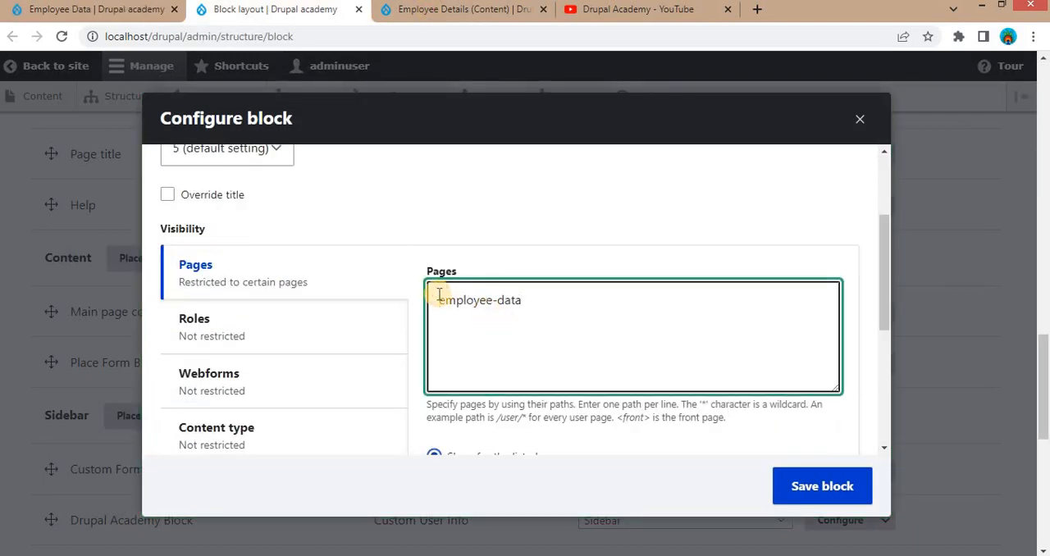
pyautogui.write('/')
# - Review the block's visibility and region settings, keeping Show for the listed pages and Content, and save the block
pyautogui.scroll(-1, 575, 348)
pyautogui.scroll(-2, 612, 349)
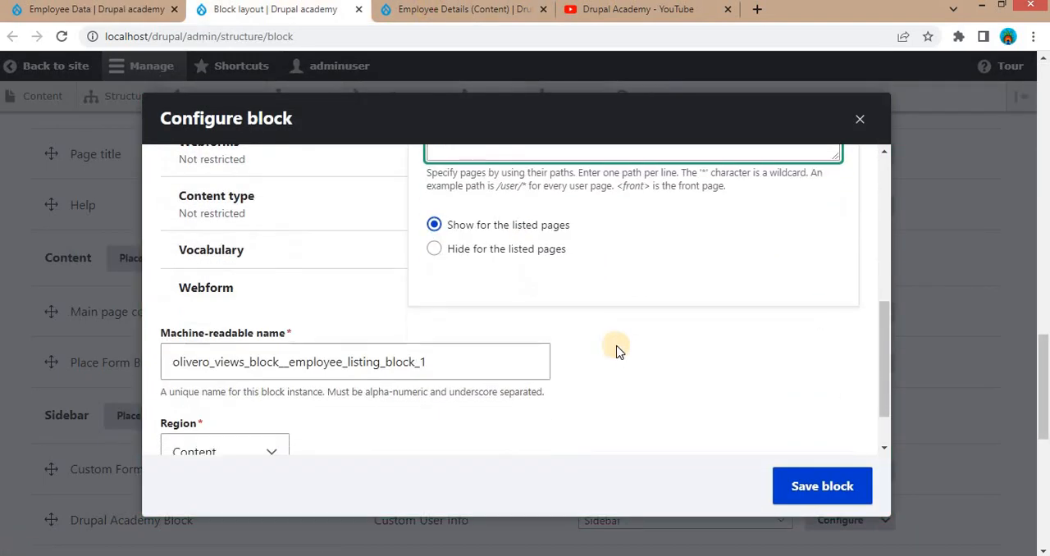
pyautogui.scroll(3, 637, 302)
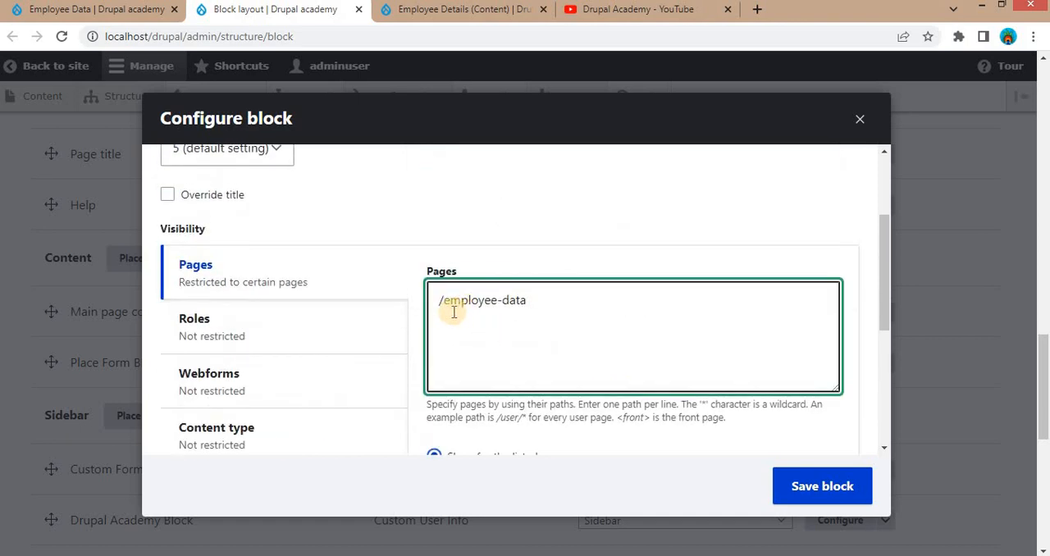
pyautogui.scroll(-3, 580, 324)
pyautogui.scroll(-1, 581, 327)
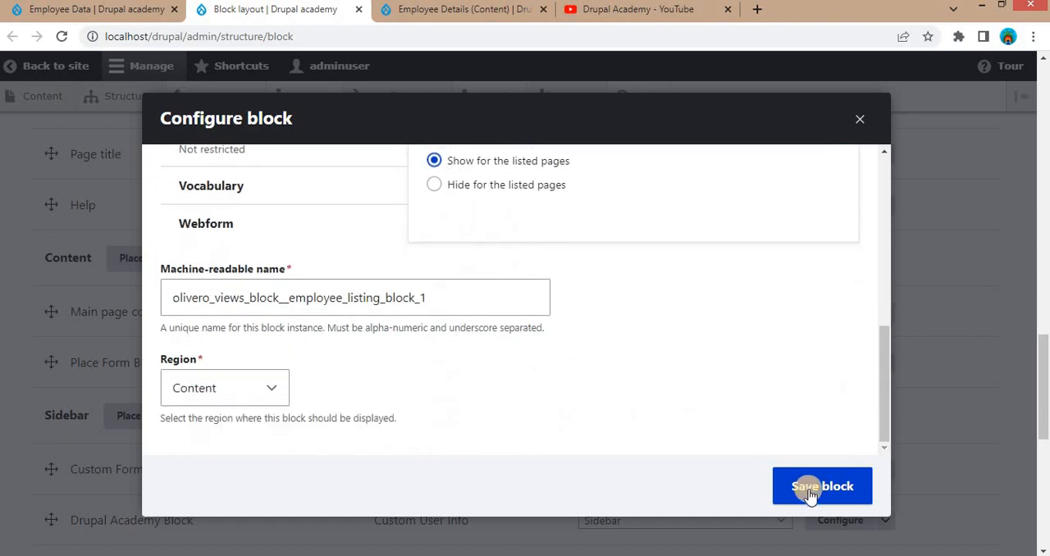
pyautogui.click(831, 490)
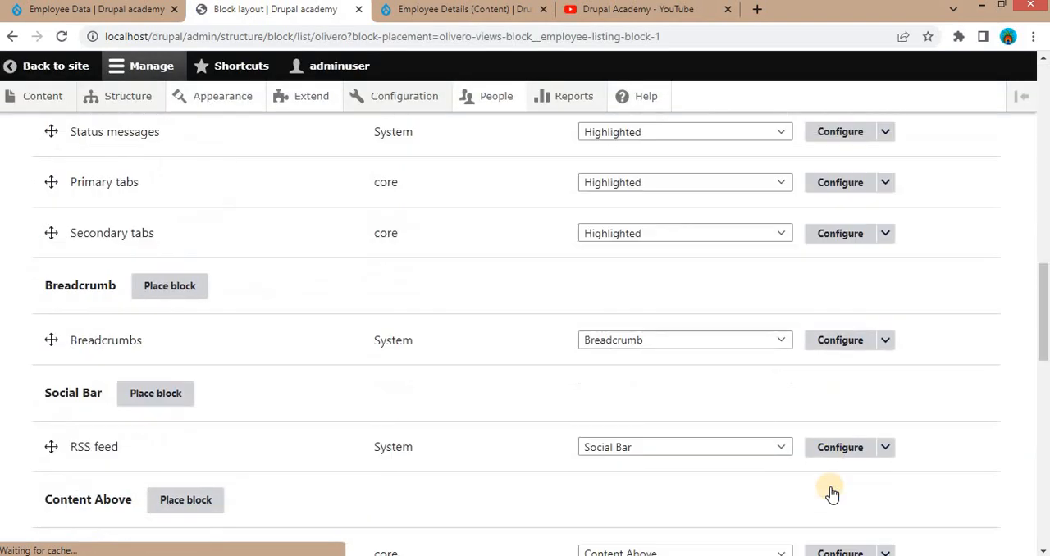
# - Reload the localhost/drupal/employee-data page and review the Employee Listing block placed on it
pyautogui.click(63, 14)
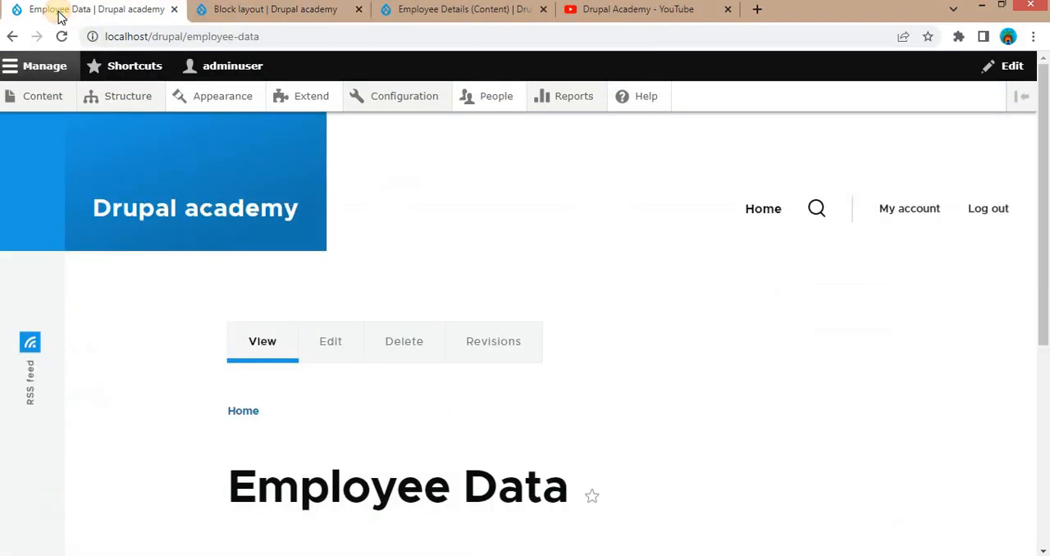
pyautogui.click(232, 38)
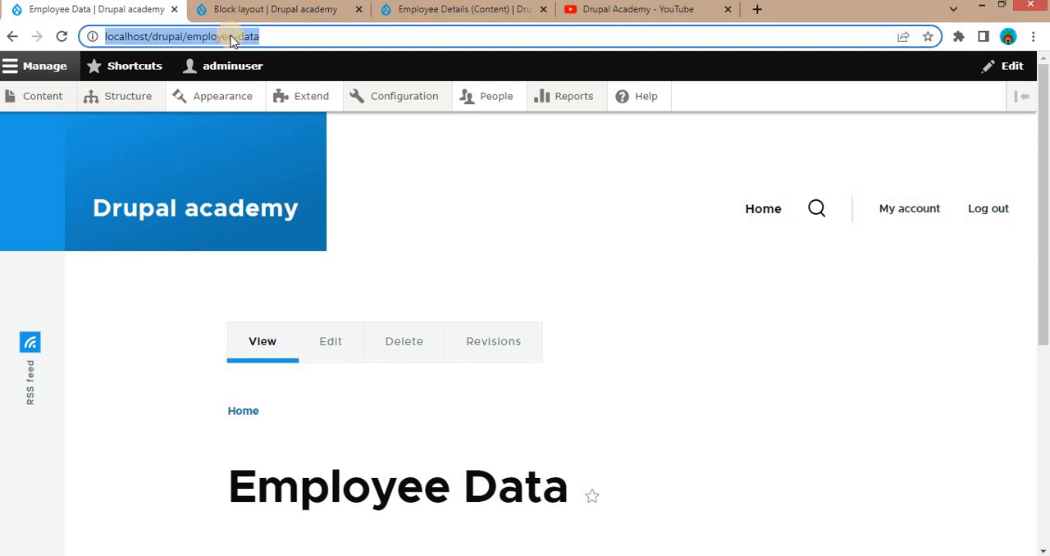
pyautogui.press('Return')
pyautogui.scroll(-4, 501, 379)
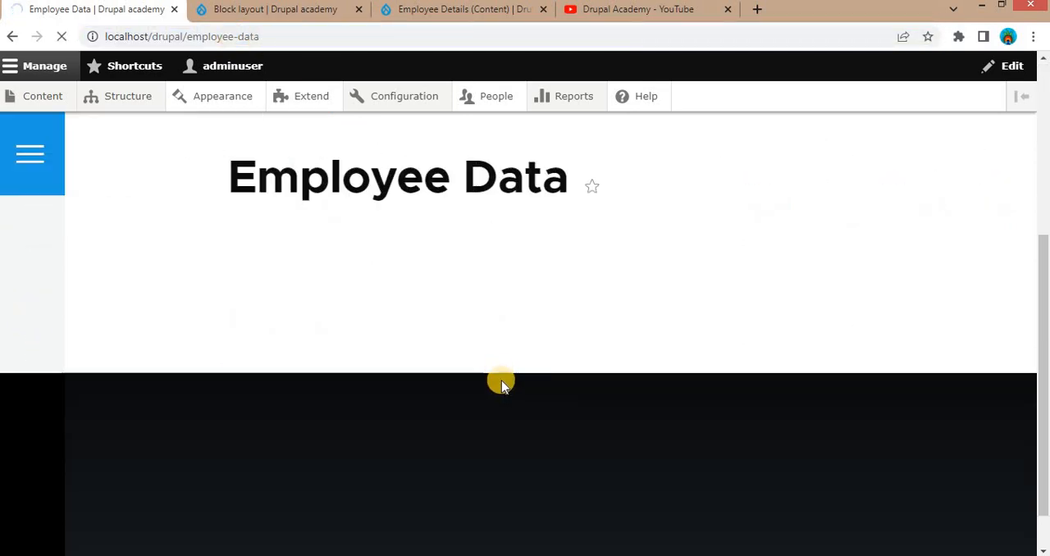
pyautogui.scroll(2, 502, 383)
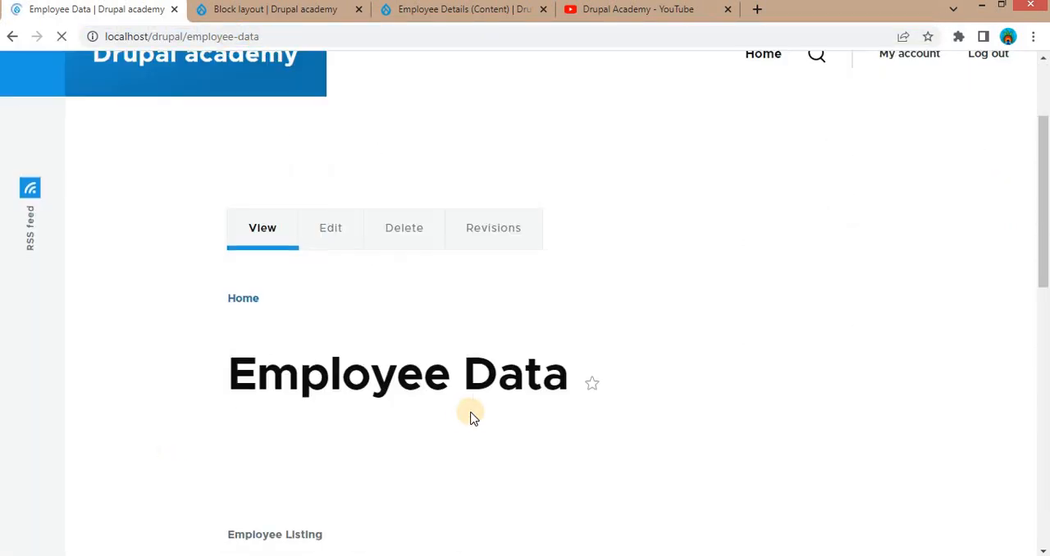
pyautogui.scroll(-3, 466, 415)
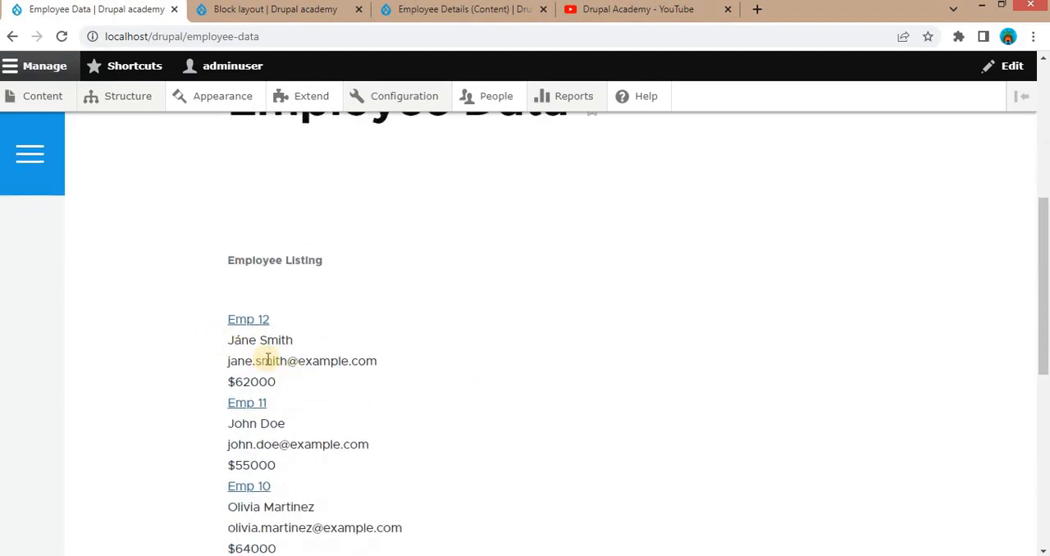
pyautogui.scroll(-5, 369, 402)
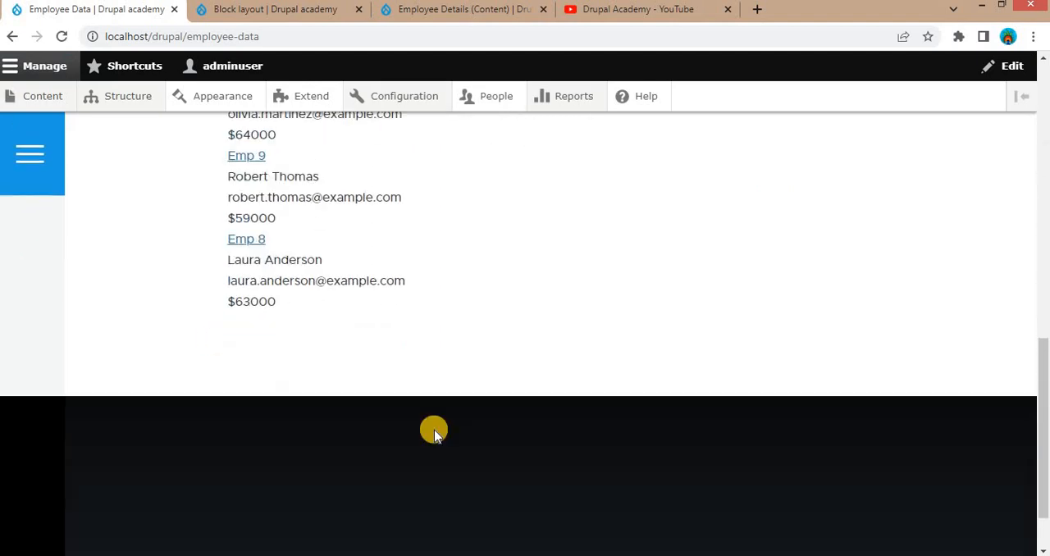
# - Inspect the first employee's name in the developer tools and examine the name, email address and salary field wrappers
pyautogui.scroll(5, 411, 423)
pyautogui.click(264, 315)
pyautogui.rightClick(264, 314)
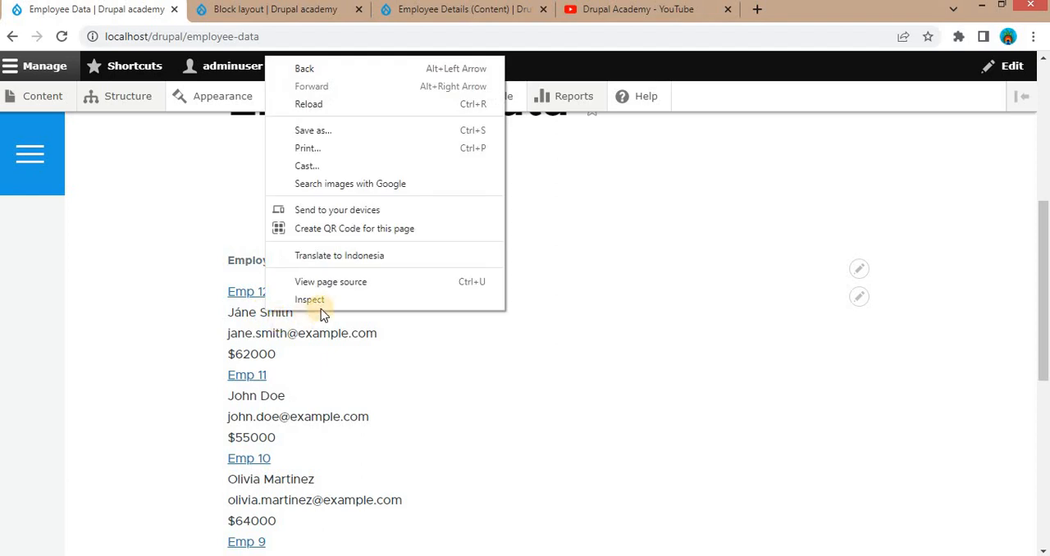
pyautogui.click(452, 424)
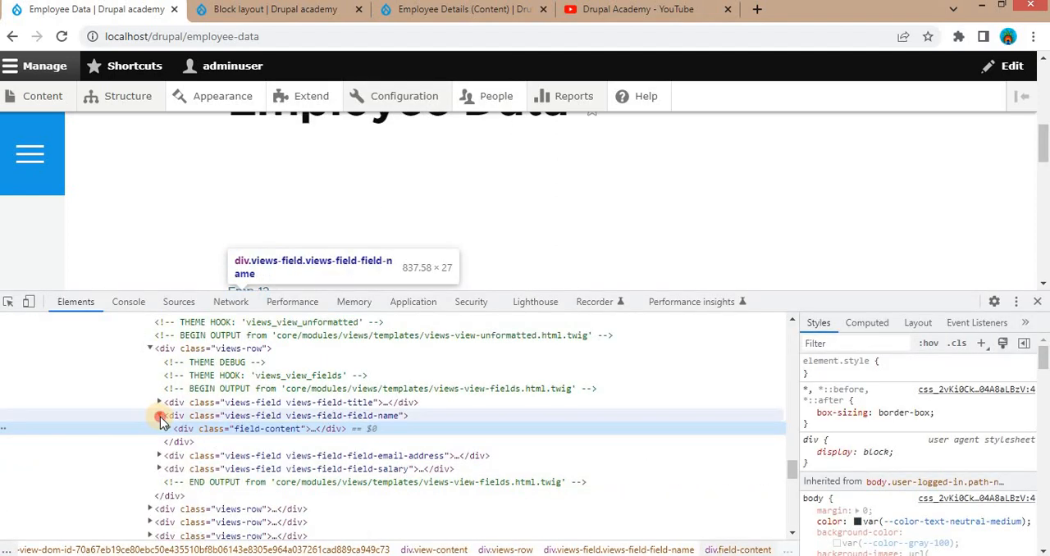
pyautogui.click(160, 415)
pyautogui.click(402, 428)
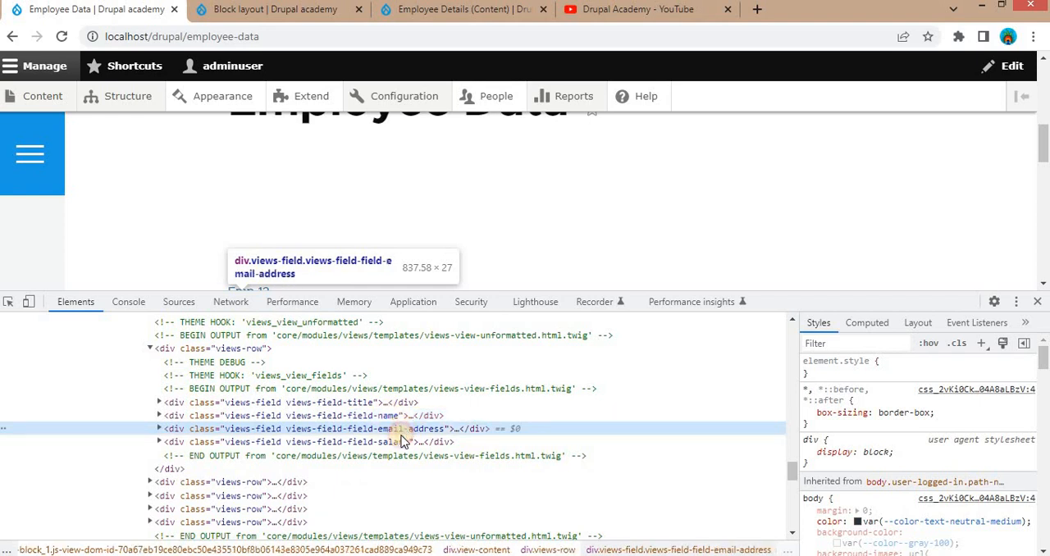
pyautogui.click(373, 444)
# - Expand the name field's content and the email address wrapper in the first views-row to examine their markup
pyautogui.click(159, 415)
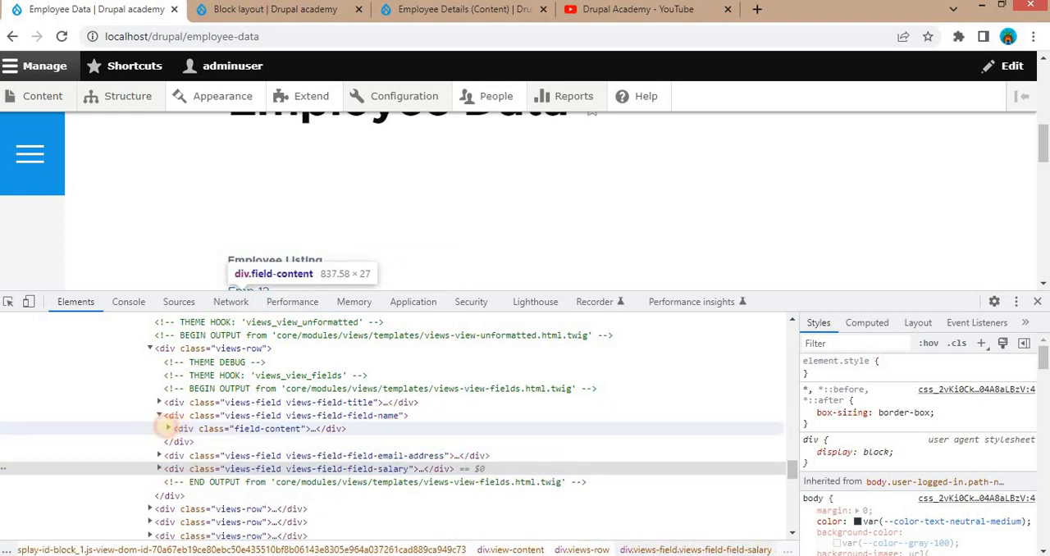
pyautogui.click(168, 428)
pyautogui.scroll(-2, 270, 448)
pyautogui.click(159, 459)
pyautogui.scroll(-3, 305, 377)
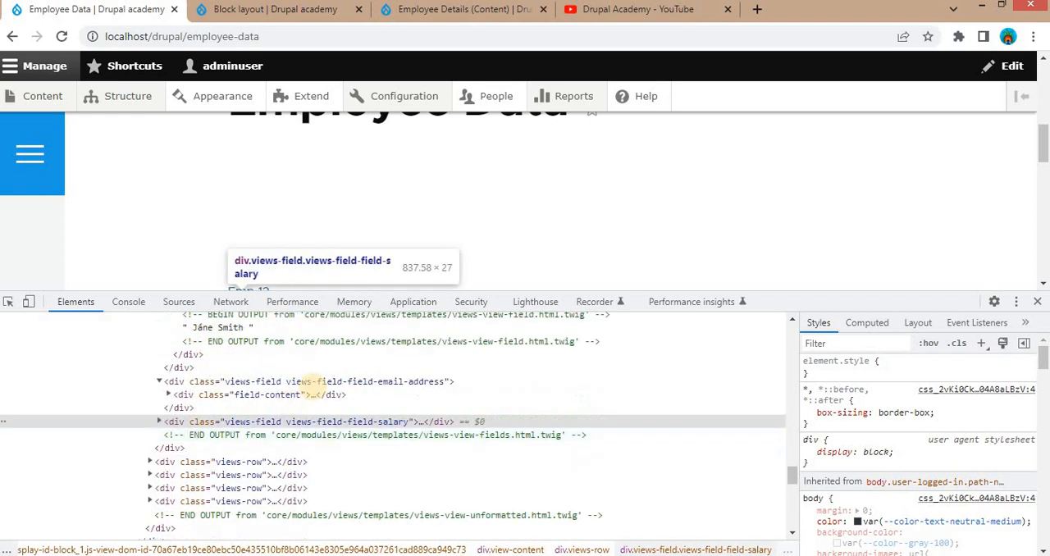
pyautogui.scroll(3, 312, 389)
pyautogui.scroll(-2, 353, 423)
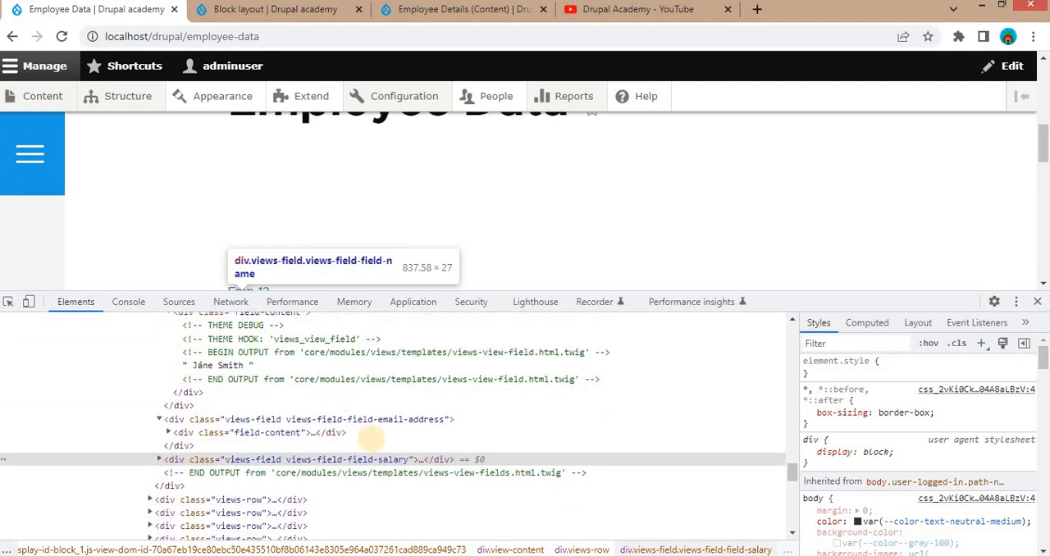
pyautogui.scroll(4, 182, 400)
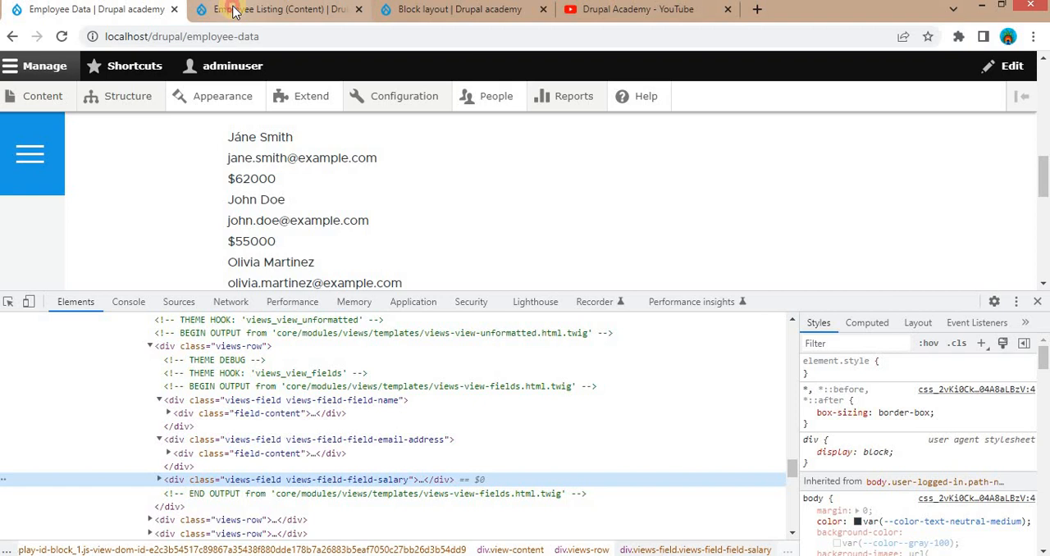
# - In the Employee Listing view, open the Salary field's rewrite settings and override its output with custom text
pyautogui.click(233, 8)
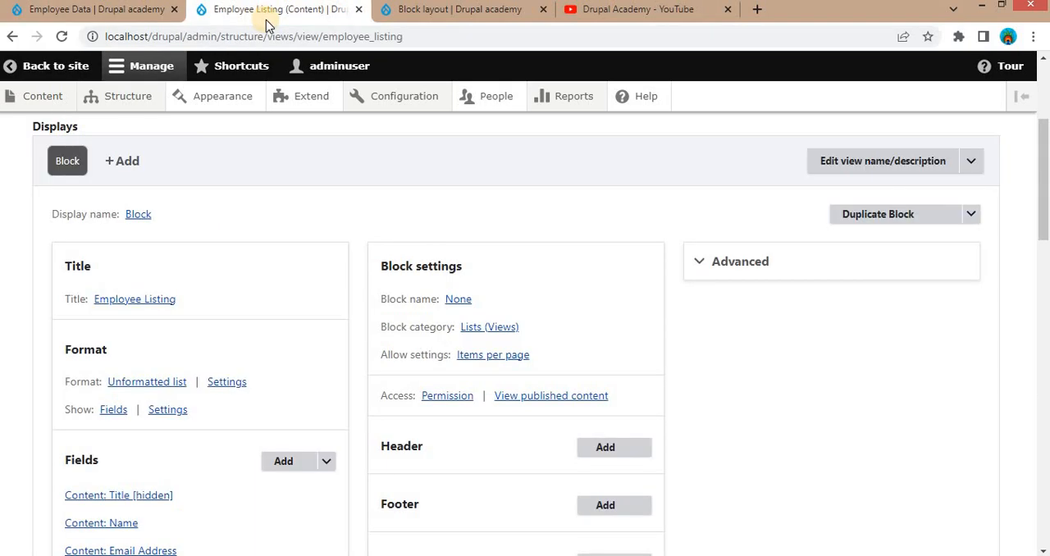
pyautogui.scroll(-3, 207, 370)
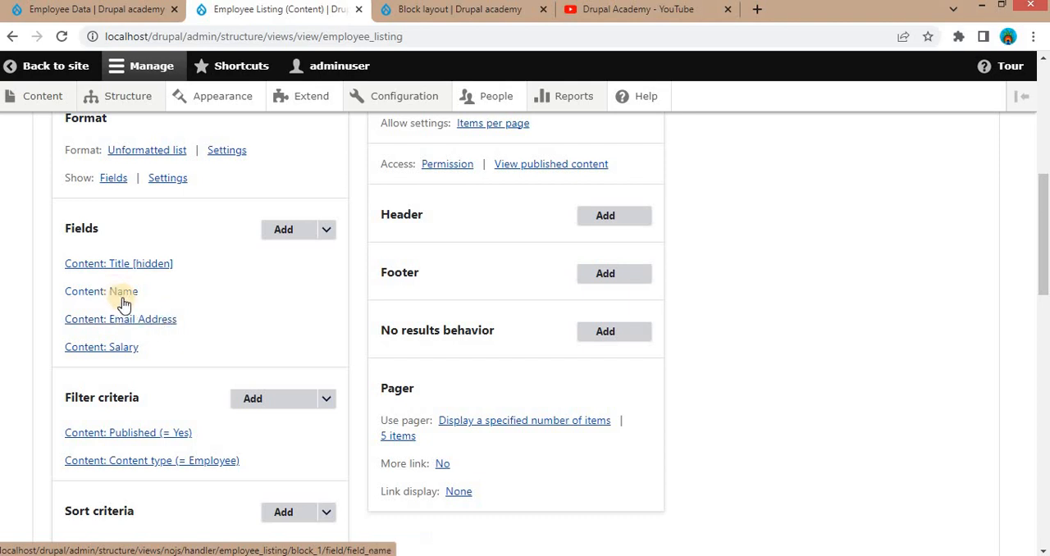
pyautogui.click(123, 349)
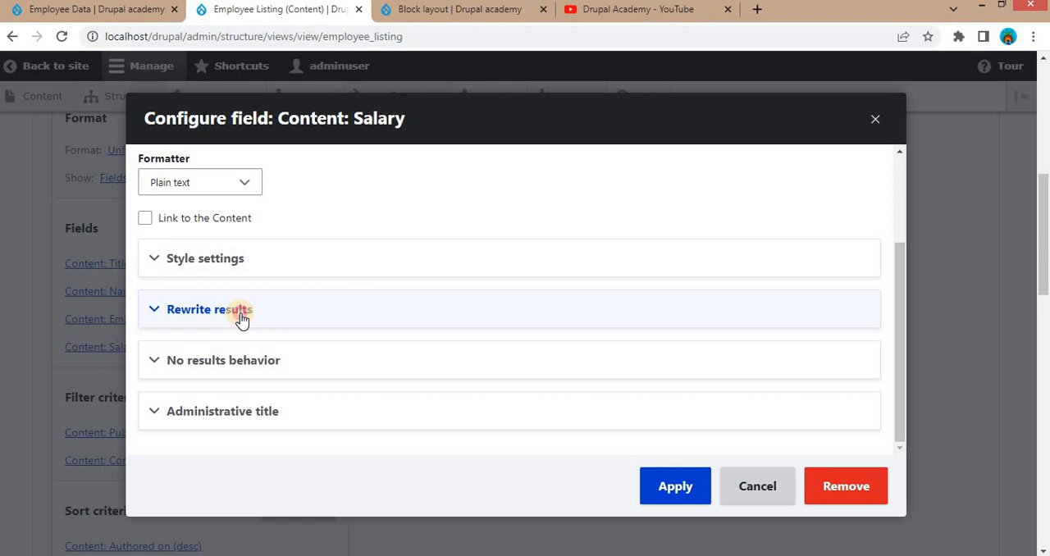
pyautogui.click(241, 317)
pyautogui.scroll(-2, 324, 317)
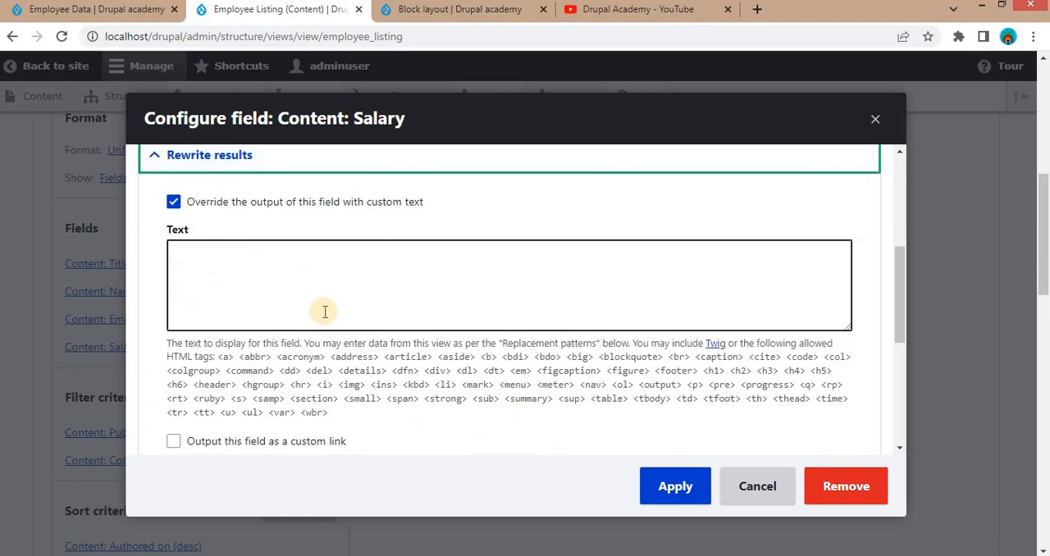
pyautogui.click(277, 283)
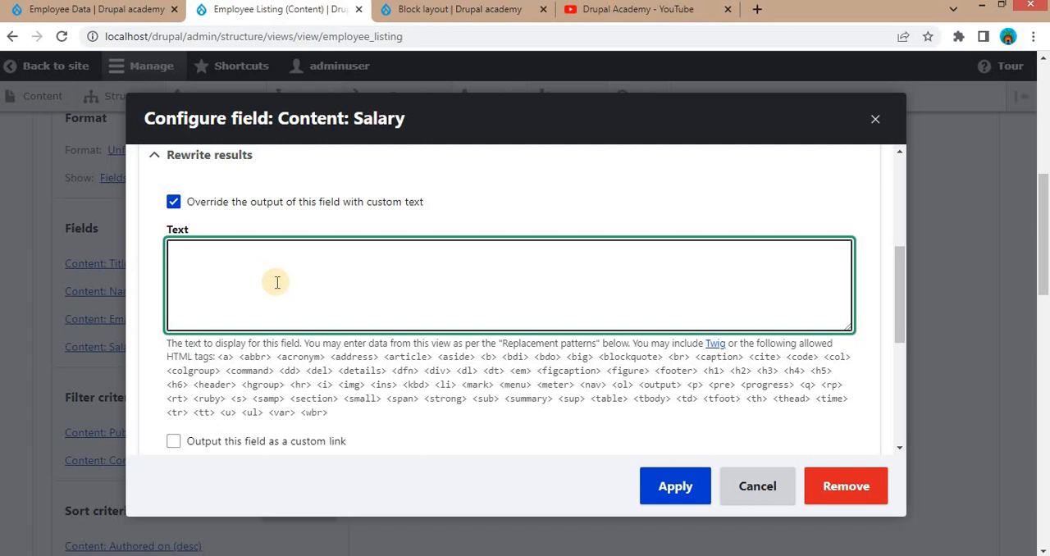
# - Start the Salary field's custom text with <div class="first-div"> and Name: {{ field_name }}, copying the token from the replacement patterns
pyautogui.scroll(-2, 267, 288)
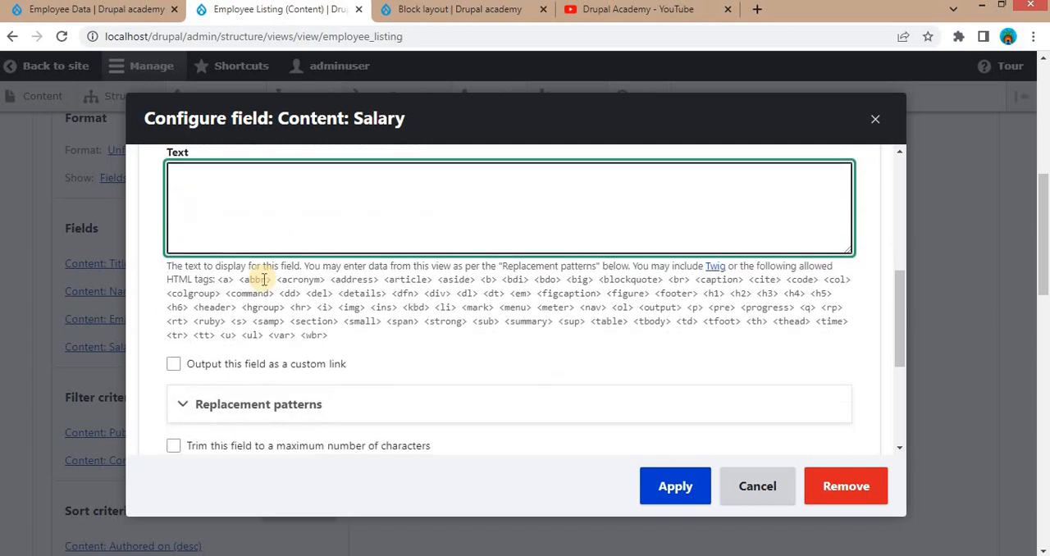
pyautogui.click(254, 328)
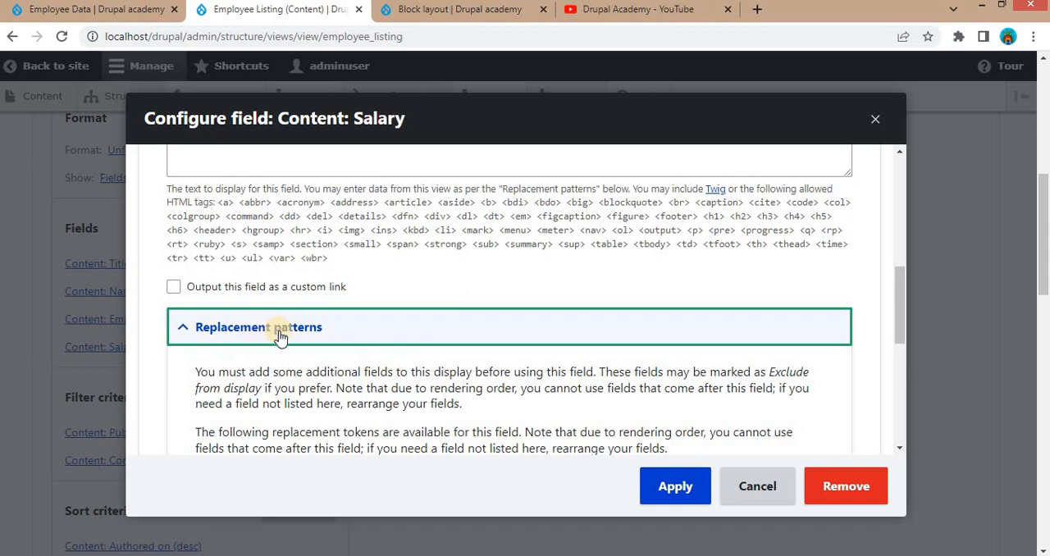
pyautogui.scroll(-1, 283, 338)
pyautogui.scroll(-1, 302, 341)
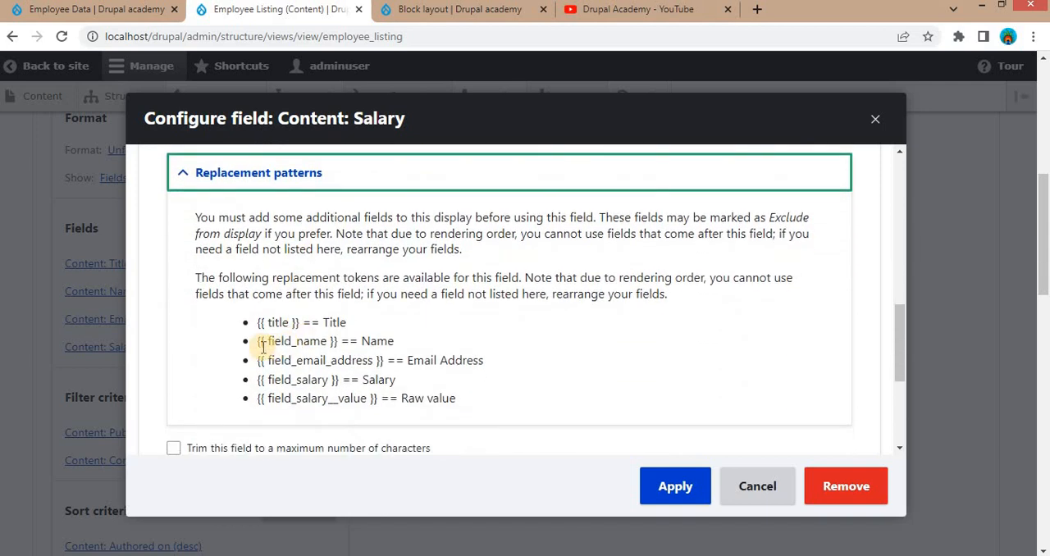
pyautogui.moveTo(257, 341); pyautogui.dragTo(335, 341)
pyautogui.hotkey('ctrl', 'c')
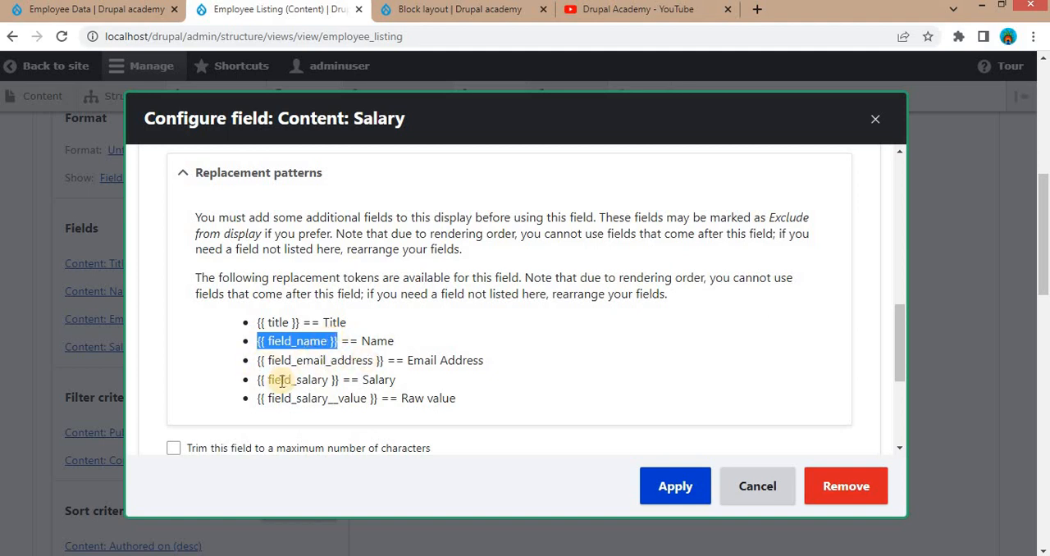
pyautogui.scroll(5, 320, 379)
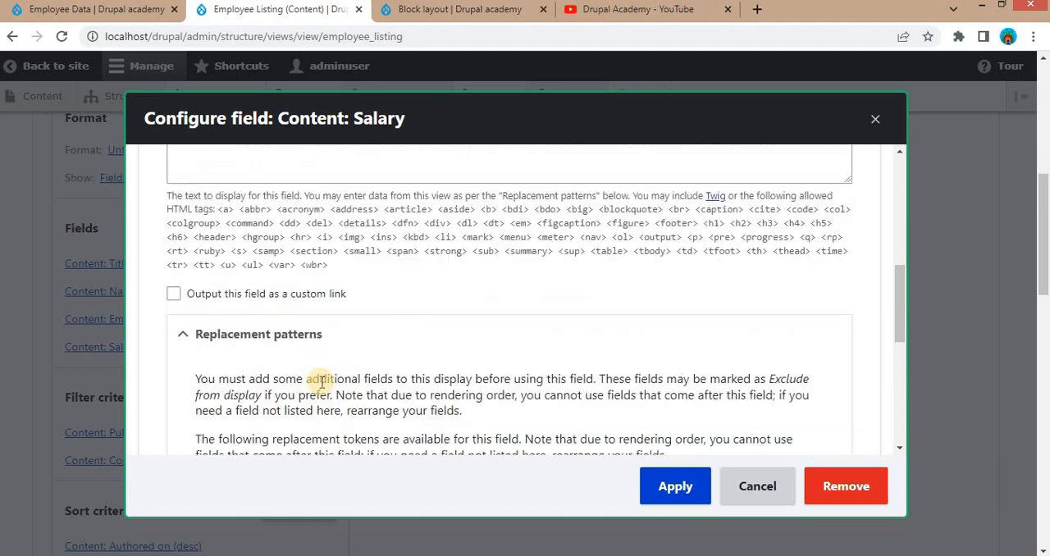
pyautogui.click(239, 257)
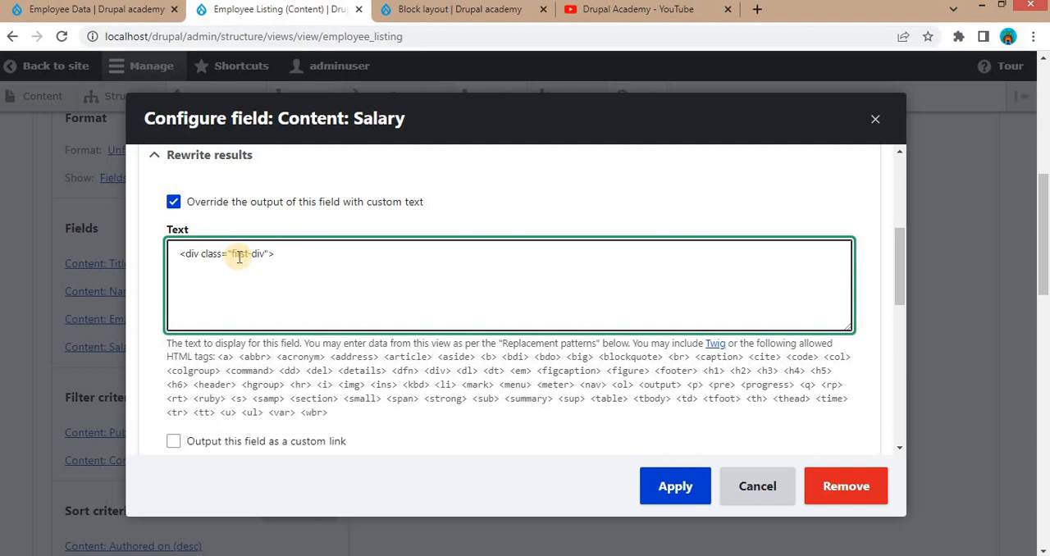
pyautogui.write('me:')
pyautogui.hotkey('ctrl', 'v')
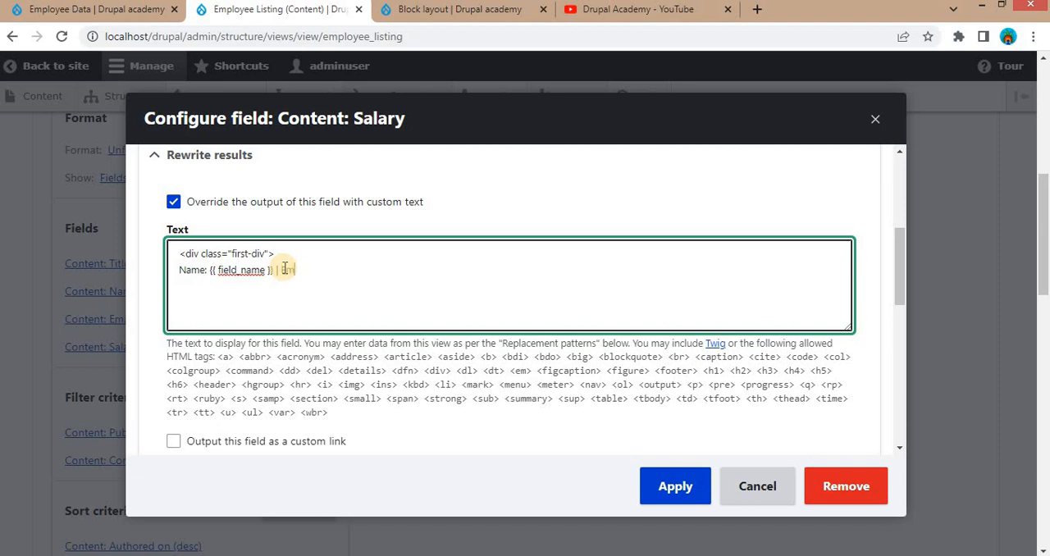
# - Add | Email Address: {{ field_email_address }} after the name token, copying the token from the replacement patterns, and close the div
pyautogui.write('| Email Address:')
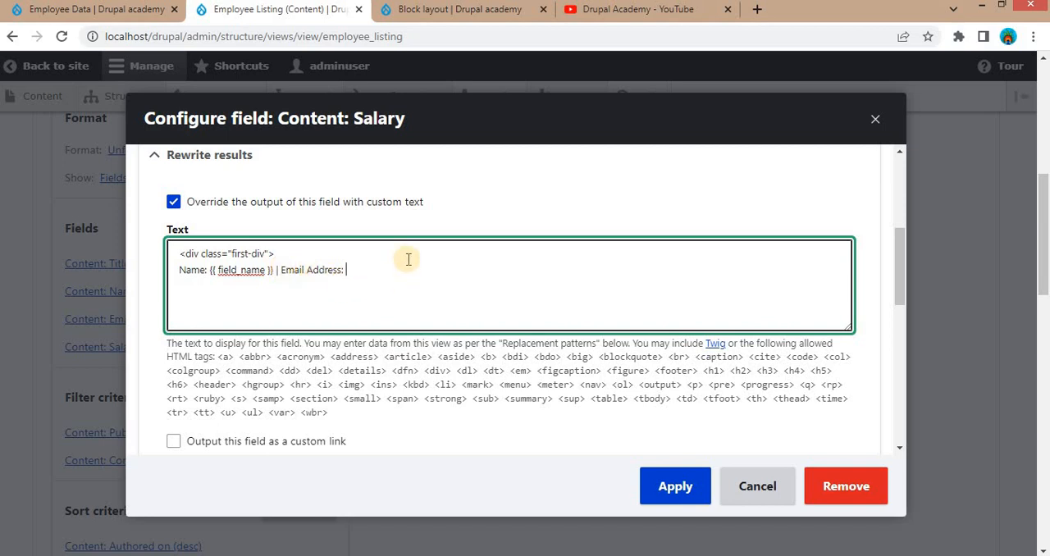
pyautogui.scroll(-3, 377, 303)
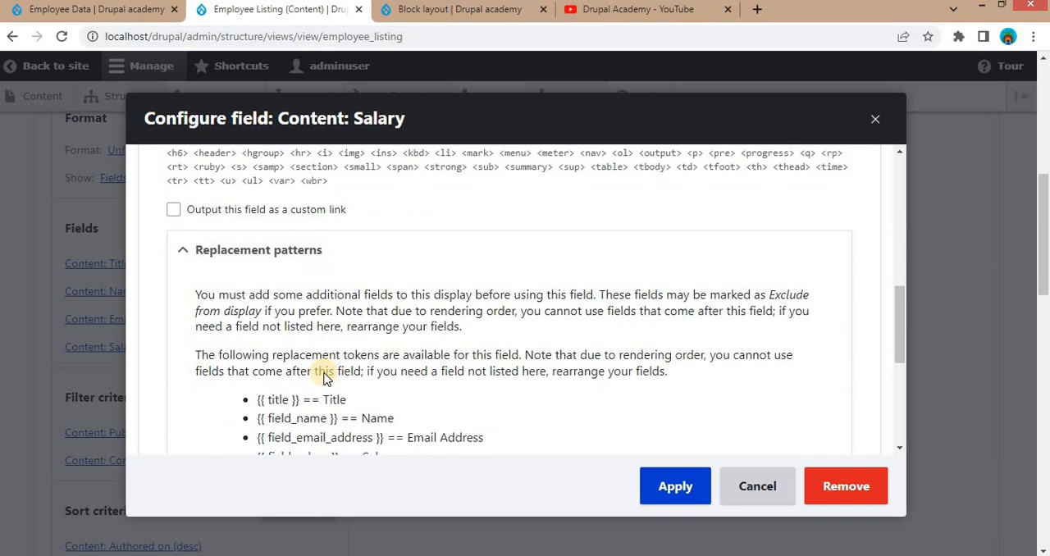
pyautogui.scroll(-2, 326, 378)
pyautogui.moveTo(257, 283); pyautogui.dragTo(383, 284)
pyautogui.hotkey('ctrl', 'c')
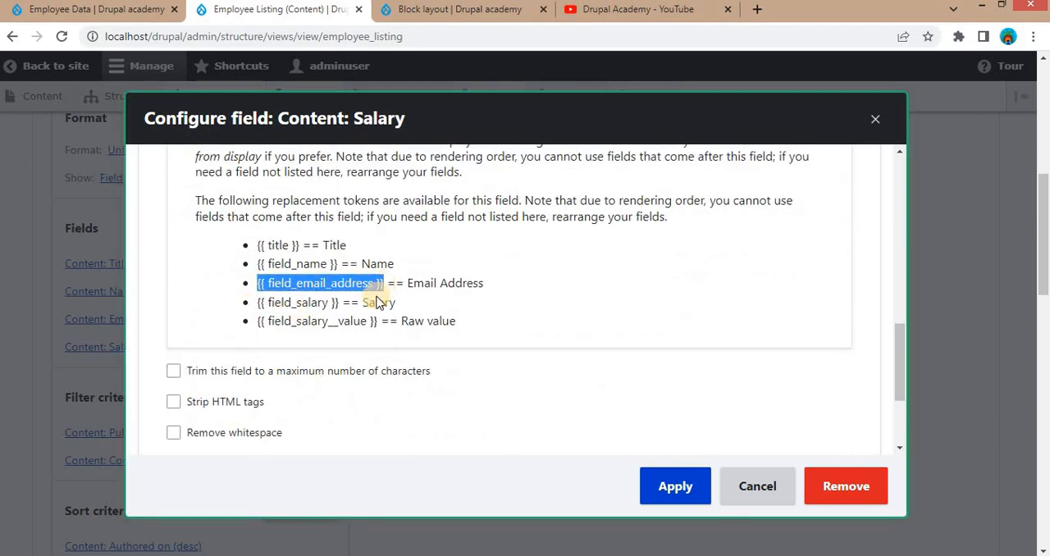
pyautogui.scroll(4, 378, 303)
pyautogui.click(378, 195)
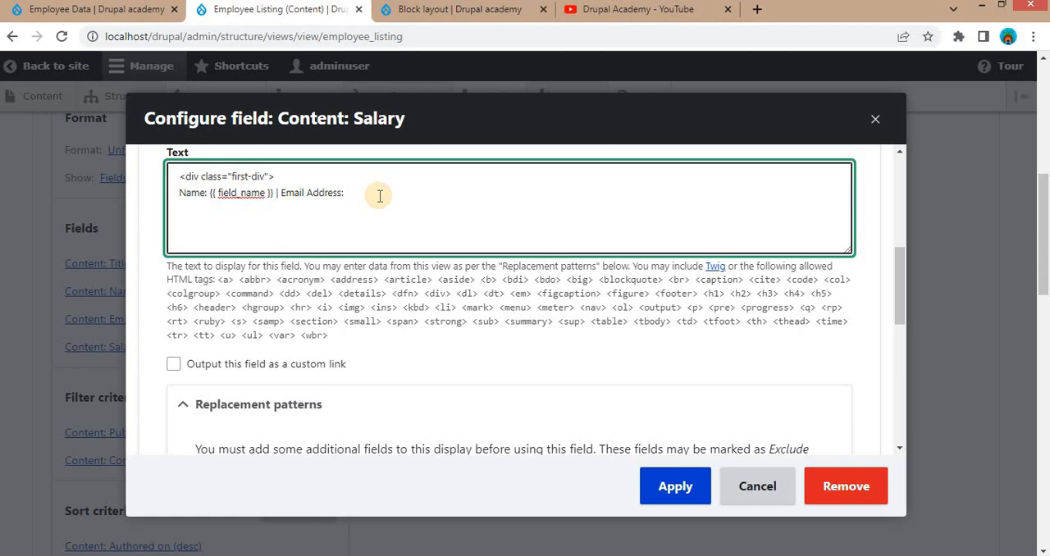
pyautogui.hotkey('ctrl', 'v')
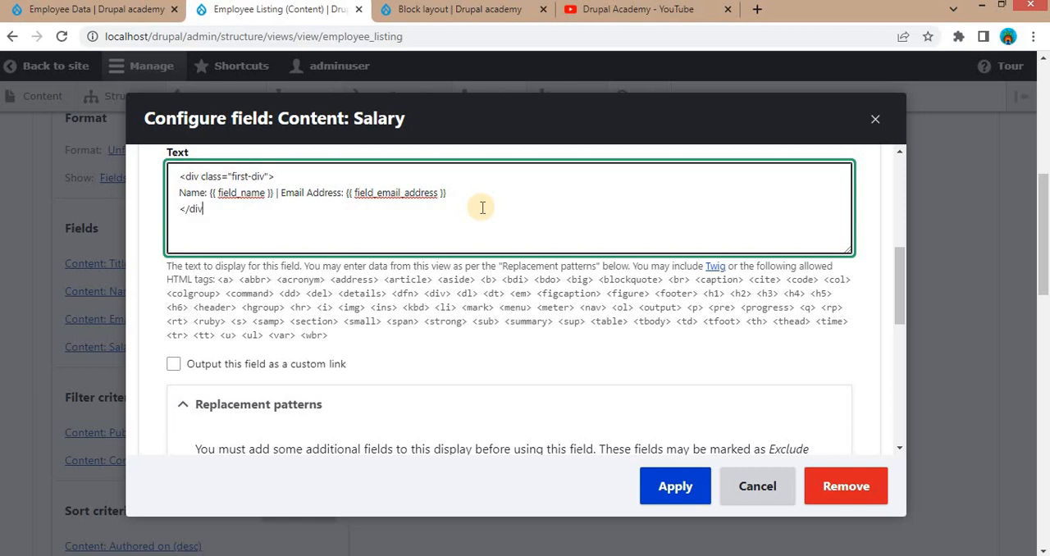
pyautogui.write('>')
# - Add a <div class="second-div"> block below the first div, with a Salary: label on its own line
pyautogui.press('Return')
pyautogui.write('<d')
pyautogui.write('iv class="second-de')
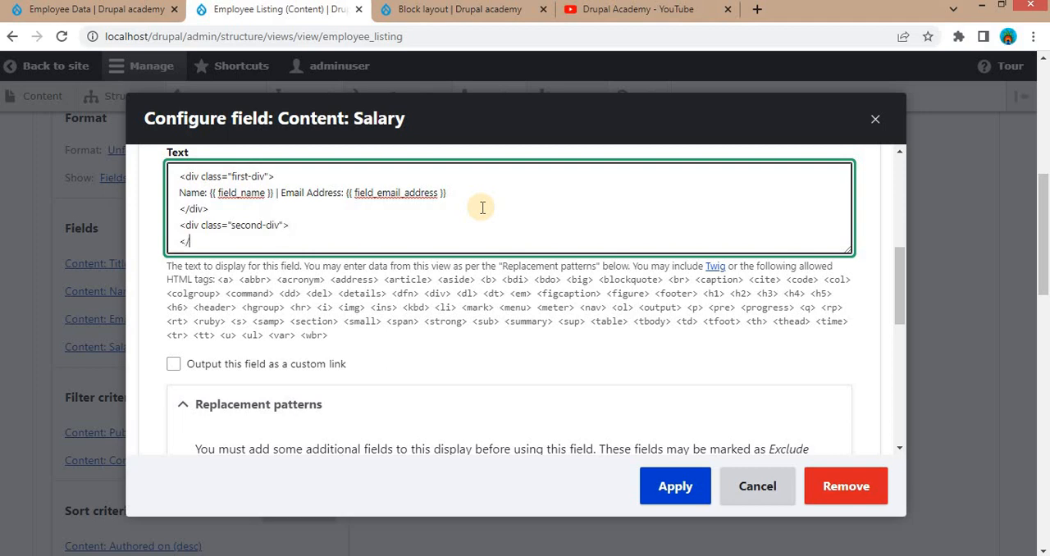
pyautogui.click(398, 227)
pyautogui.press('Return')
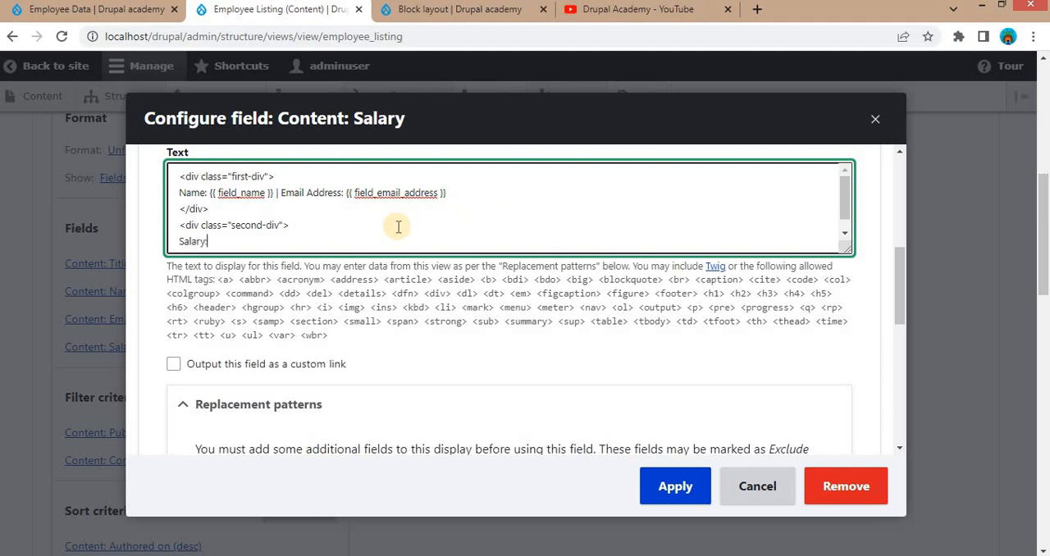
# - Add the {{ field_salary }} token from the replacement patterns after the Salary: label and close the second div with </div>
pyautogui.scroll(-4, 462, 361)
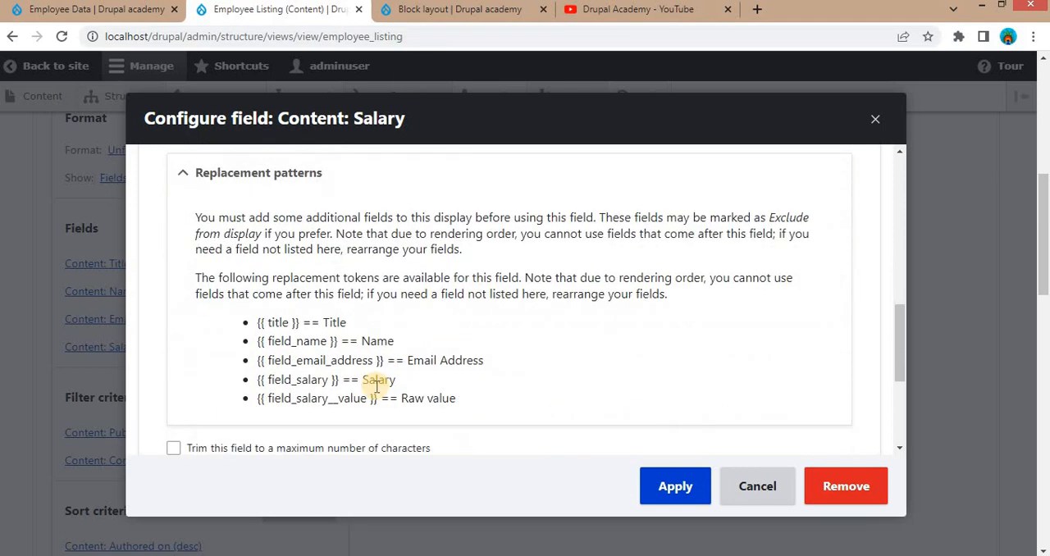
pyautogui.moveTo(257, 302); pyautogui.dragTo(340, 303)
pyautogui.scroll(4, 363, 251)
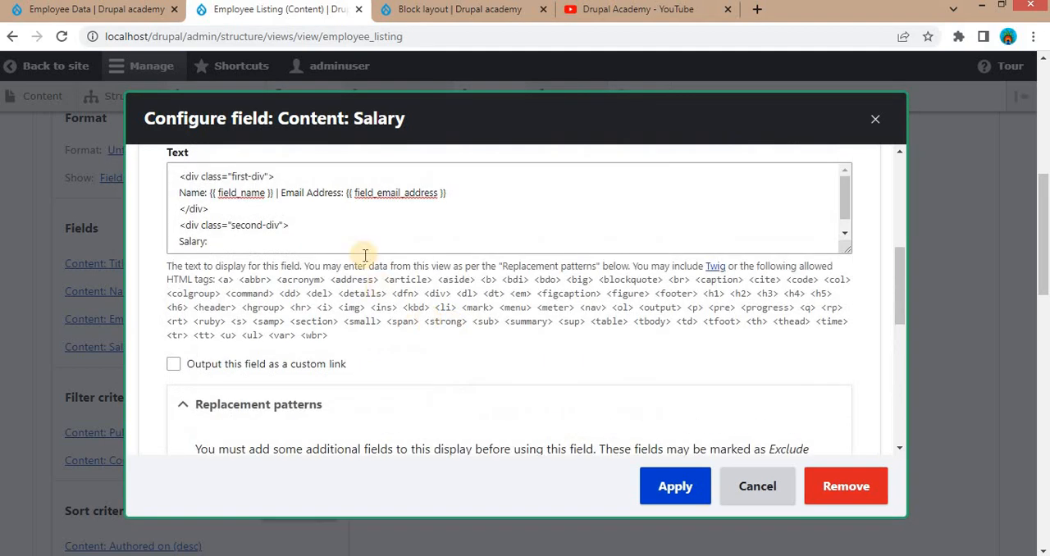
pyautogui.click(310, 219)
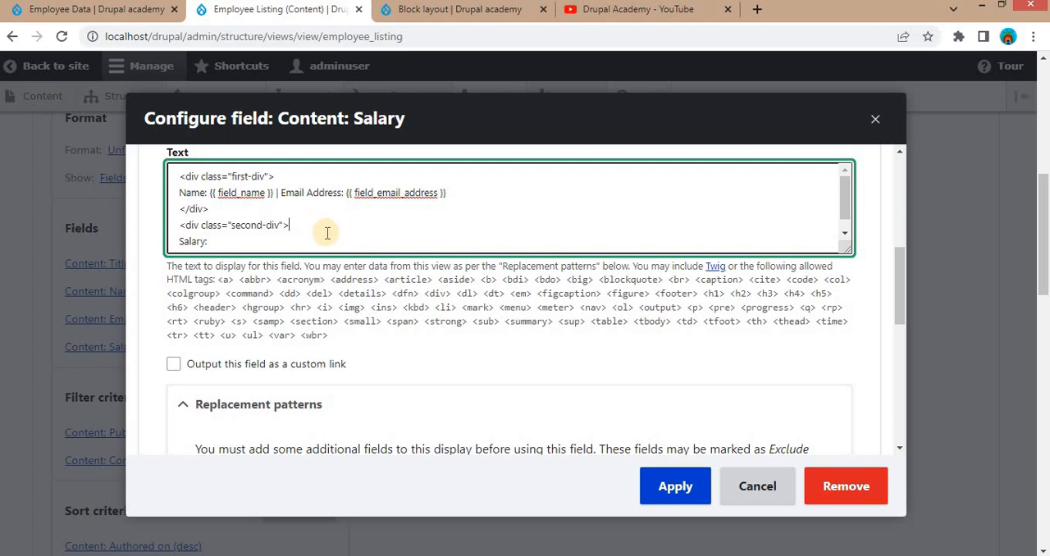
pyautogui.write('{{ field_salary }}')
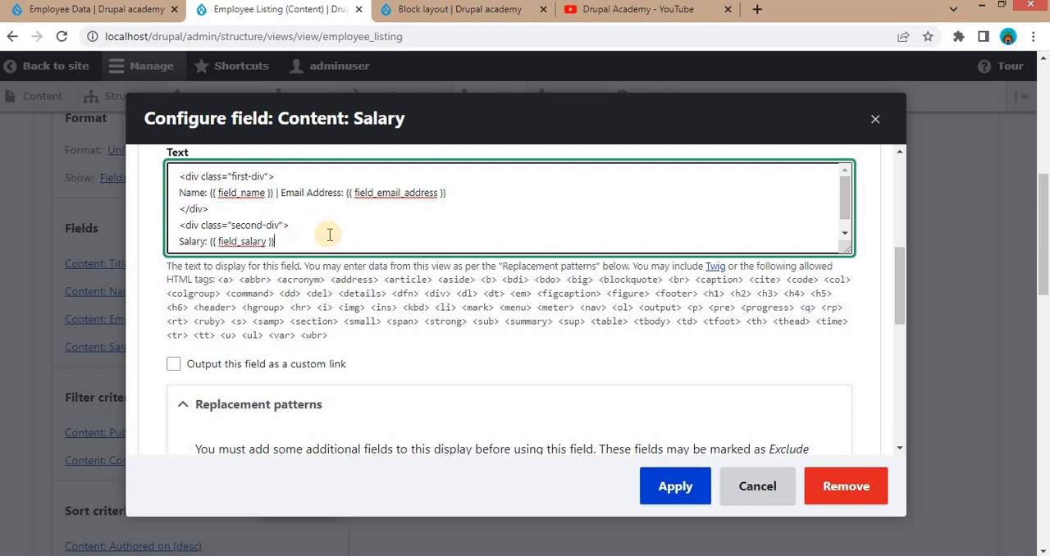
pyautogui.press('Return')
pyautogui.write('</div>')
# - On the Employee Data page, examine the default classes on the Salary field's wrapper div in the inspected markup
pyautogui.click(97, 9)
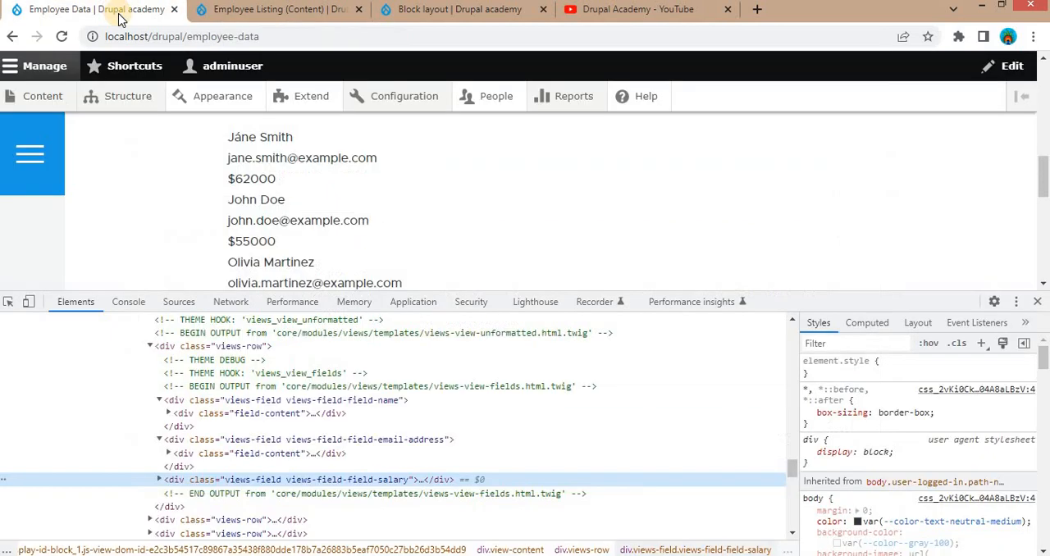
pyautogui.doubleClick(332, 482)
pyautogui.click(389, 484)
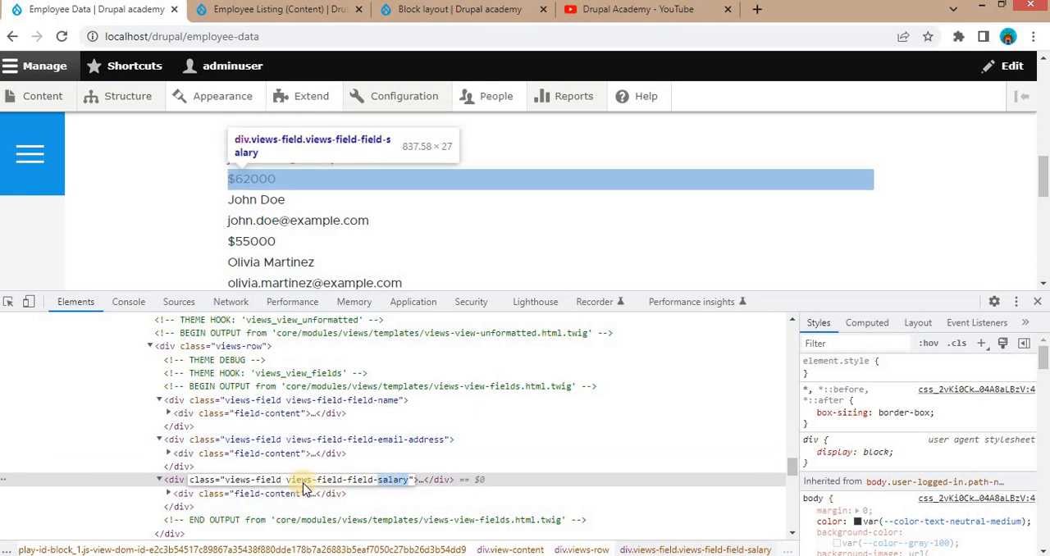
# - Back in the Employee Listing view, turn off Add default classes in the Salary field's style settings and apply the field configuration
pyautogui.click(263, 10)
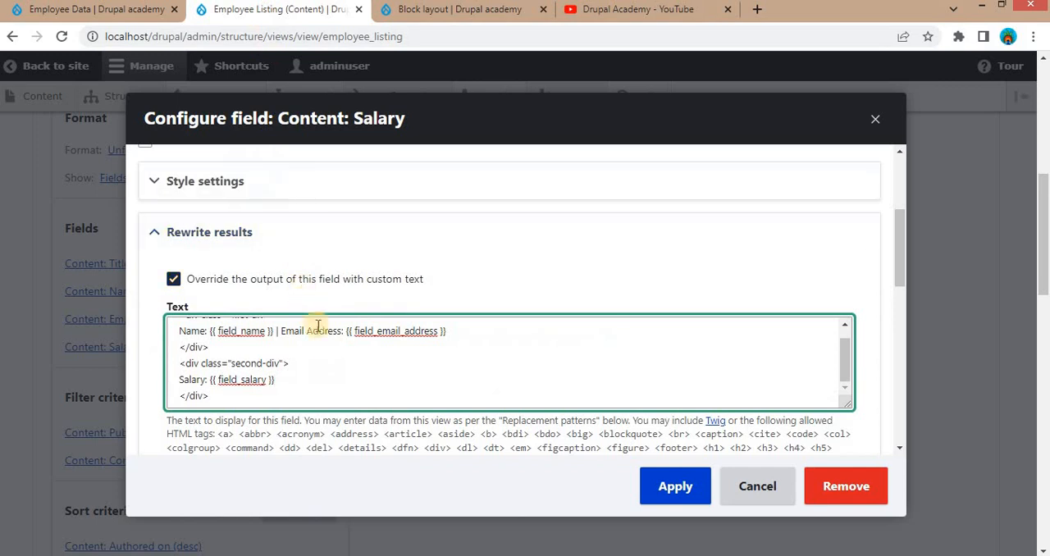
pyautogui.scroll(1, 317, 328)
pyautogui.scroll(2, 330, 341)
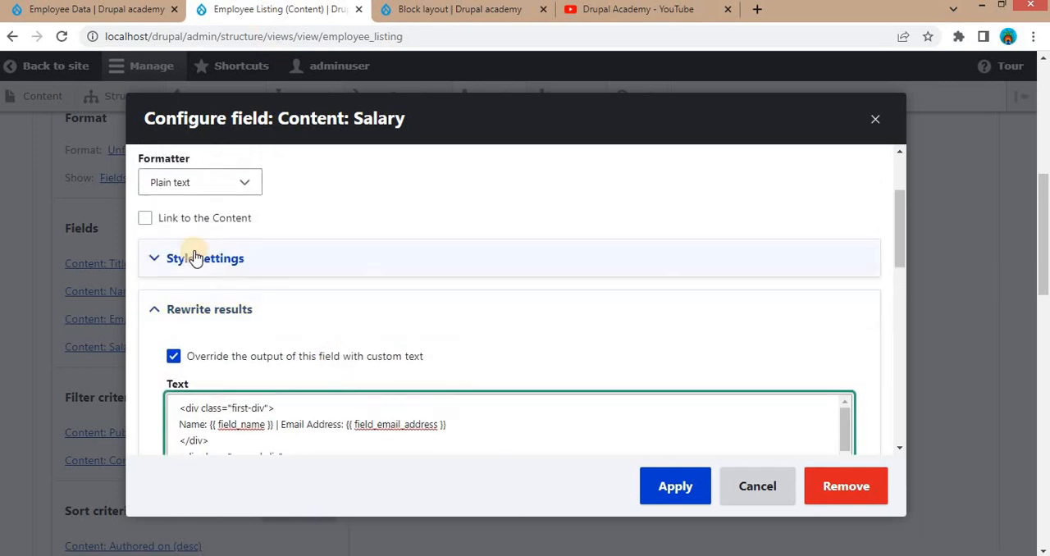
pyautogui.click(227, 260)
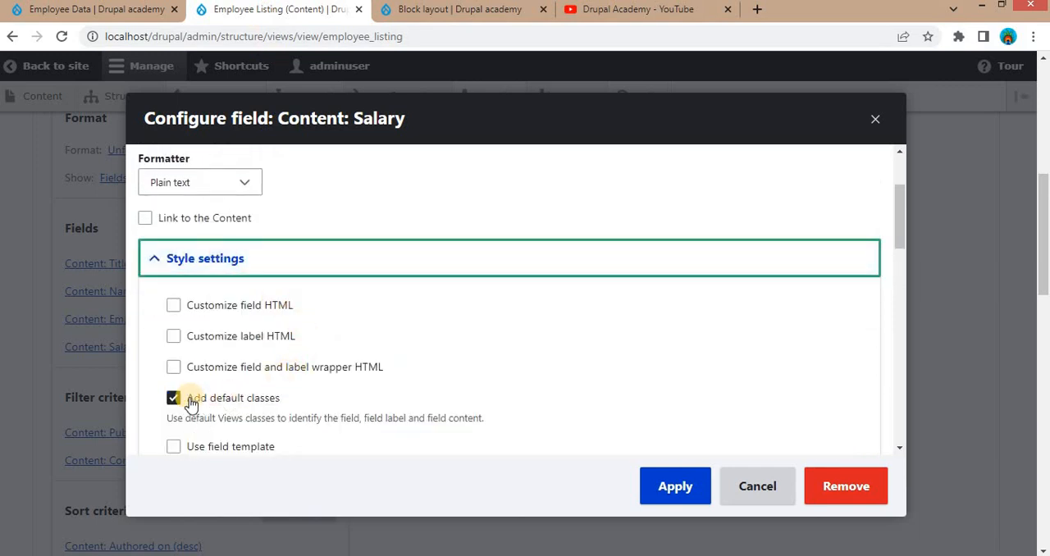
pyautogui.click(247, 399)
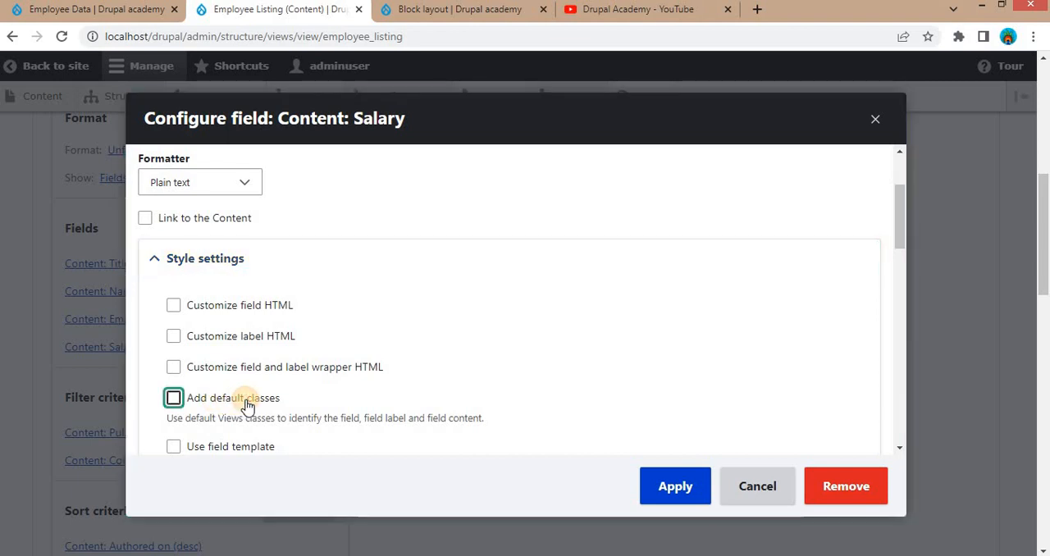
pyautogui.scroll(-1, 278, 410)
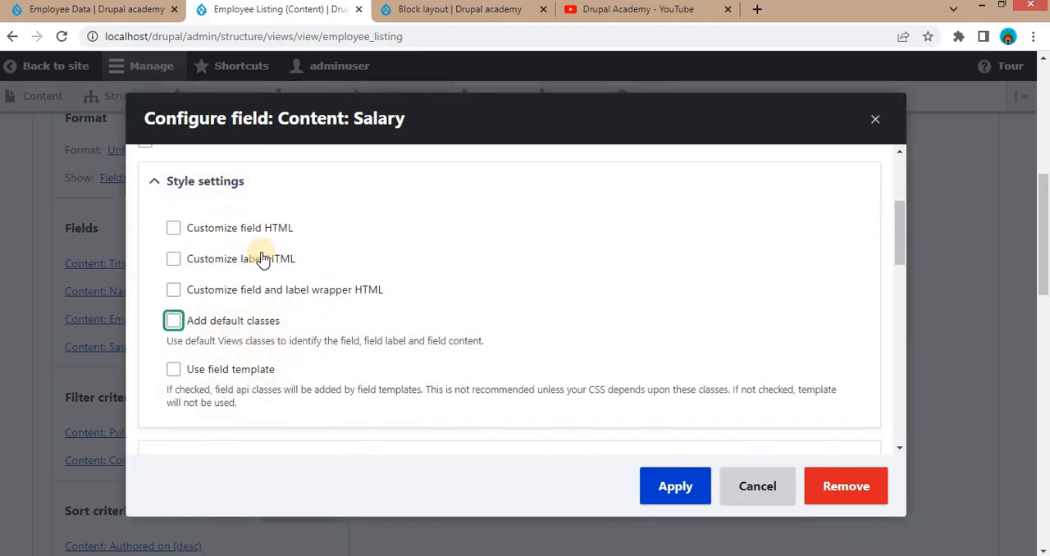
pyautogui.click(115, 13)
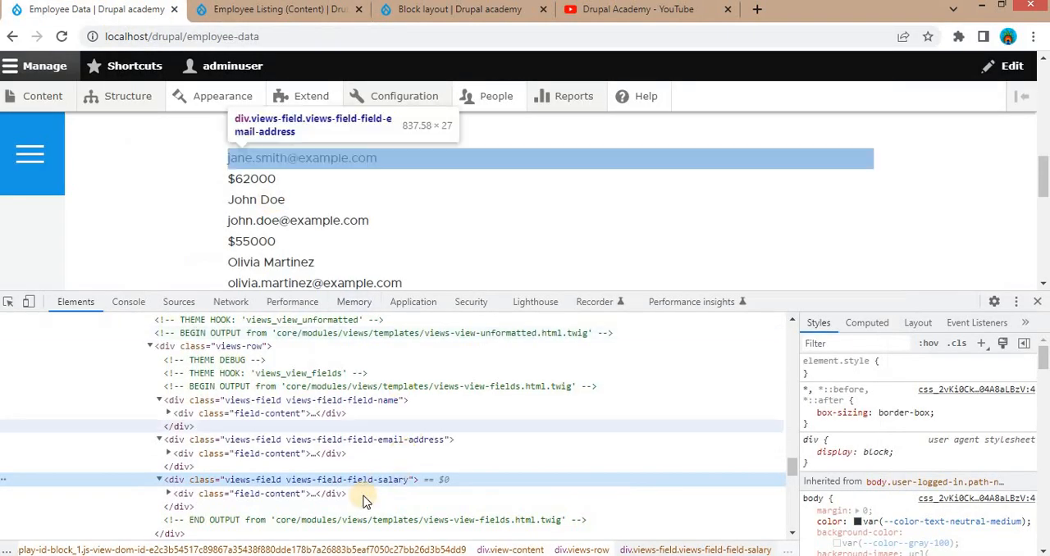
pyautogui.click(271, 9)
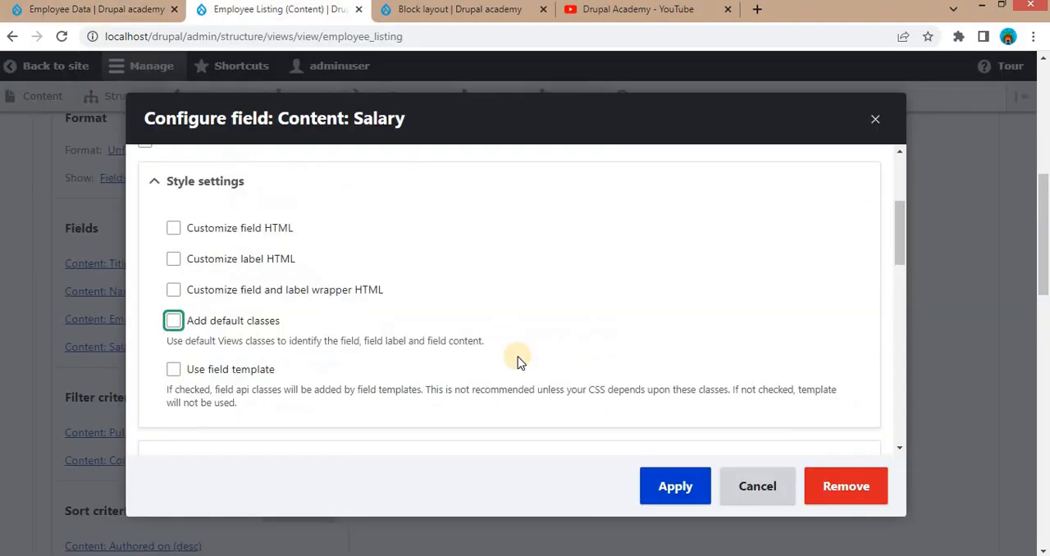
pyautogui.scroll(-6, 517, 361)
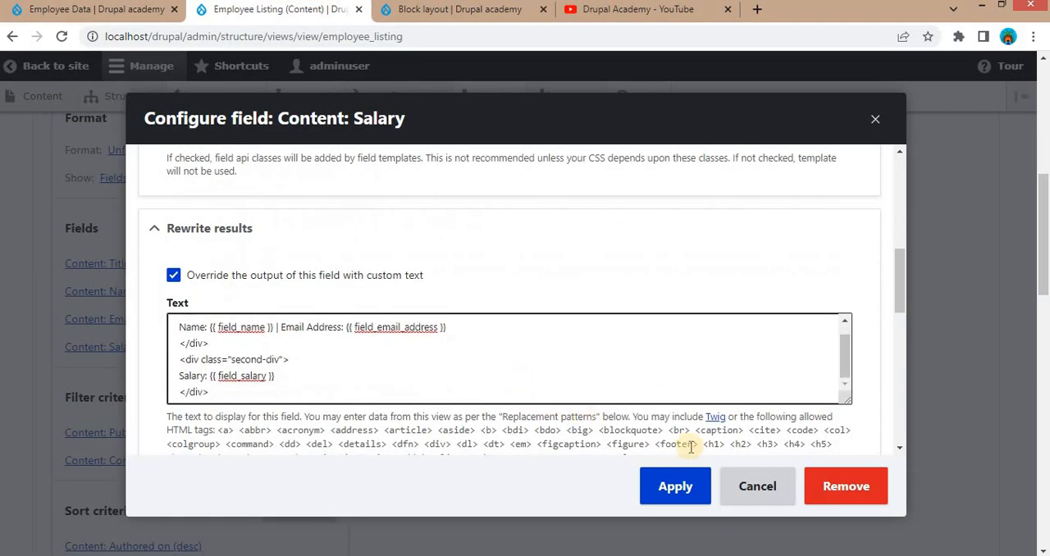
pyautogui.scroll(-1, 700, 450)
pyautogui.click(675, 498)
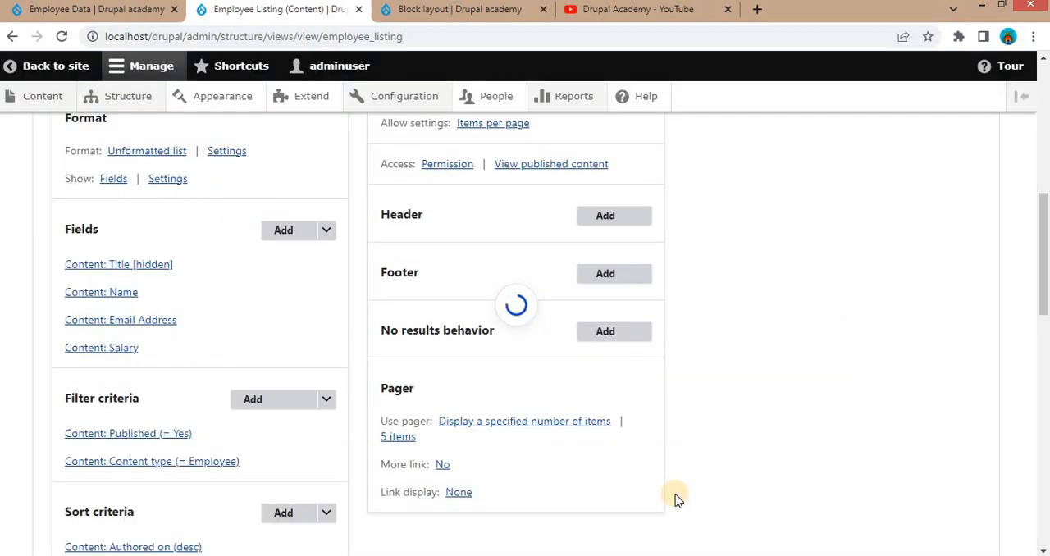
# - Check the view preview for name and email lines duplicated above the rewritten Salary output
pyautogui.scroll(-3, 583, 474)
pyautogui.scroll(-10, 578, 470)
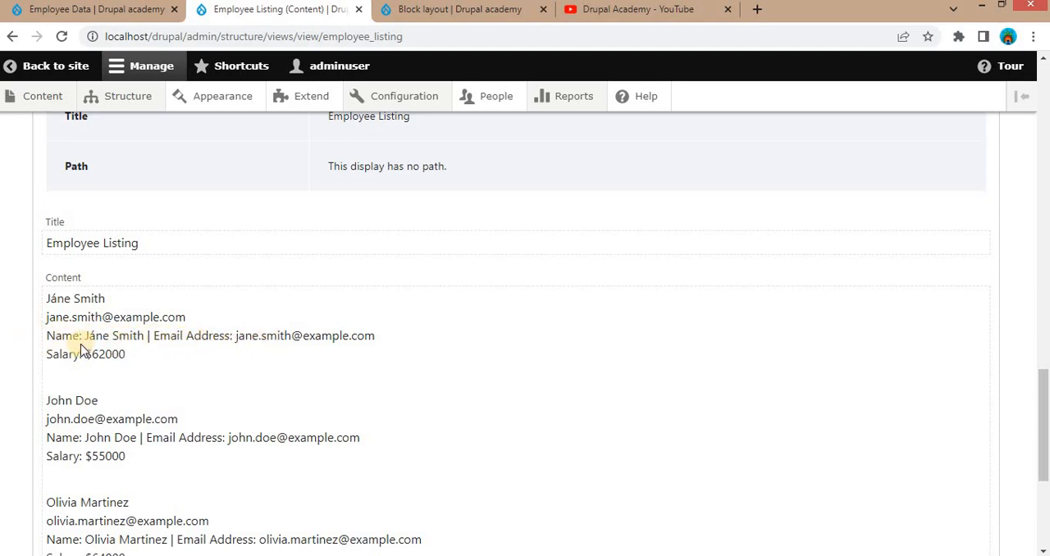
pyautogui.moveTo(48, 299); pyautogui.dragTo(207, 332)
# - Exclude the Name field from display in the Employee Listing view and apply the change
pyautogui.scroll(10, 207, 332)
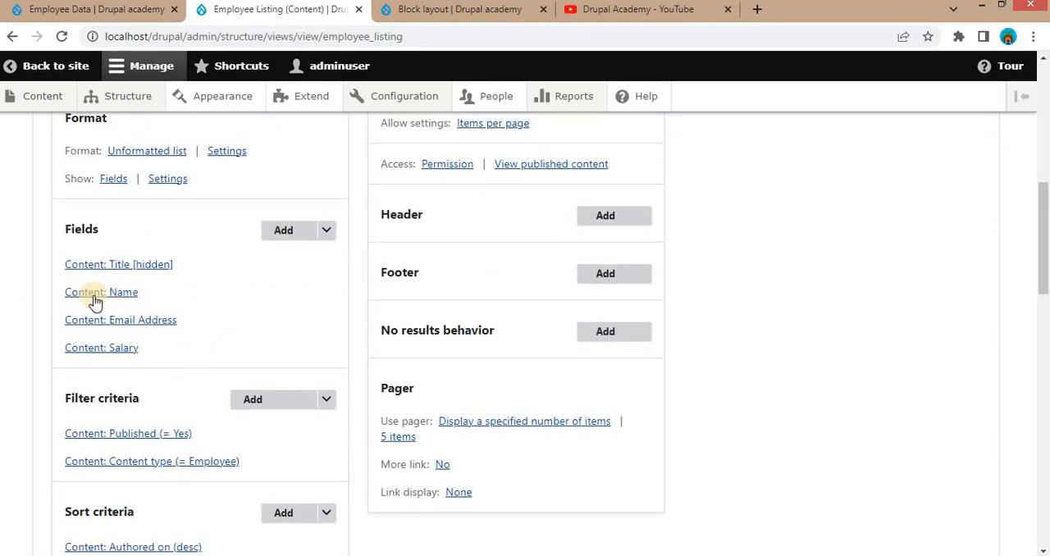
pyautogui.click(124, 299)
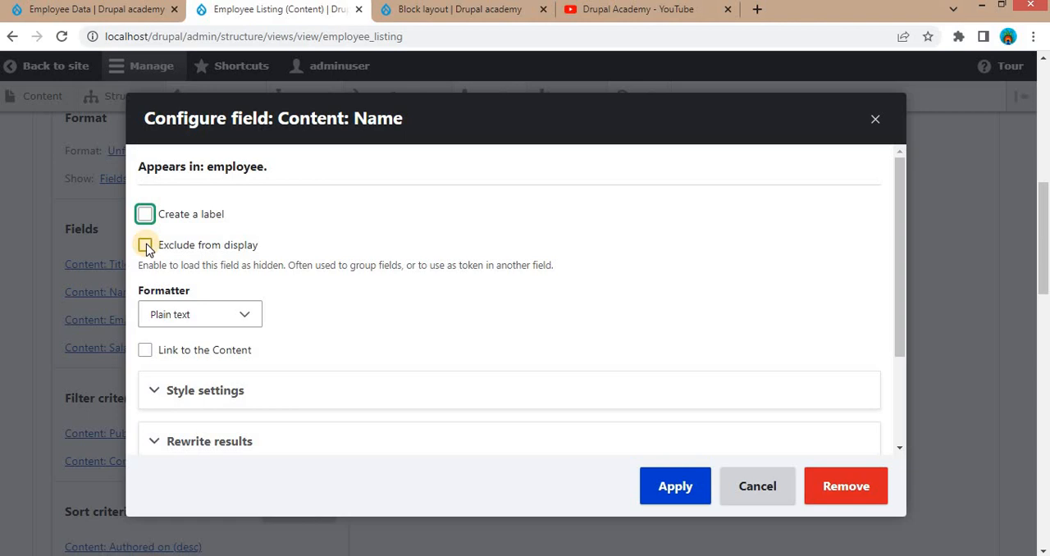
pyautogui.click(146, 246)
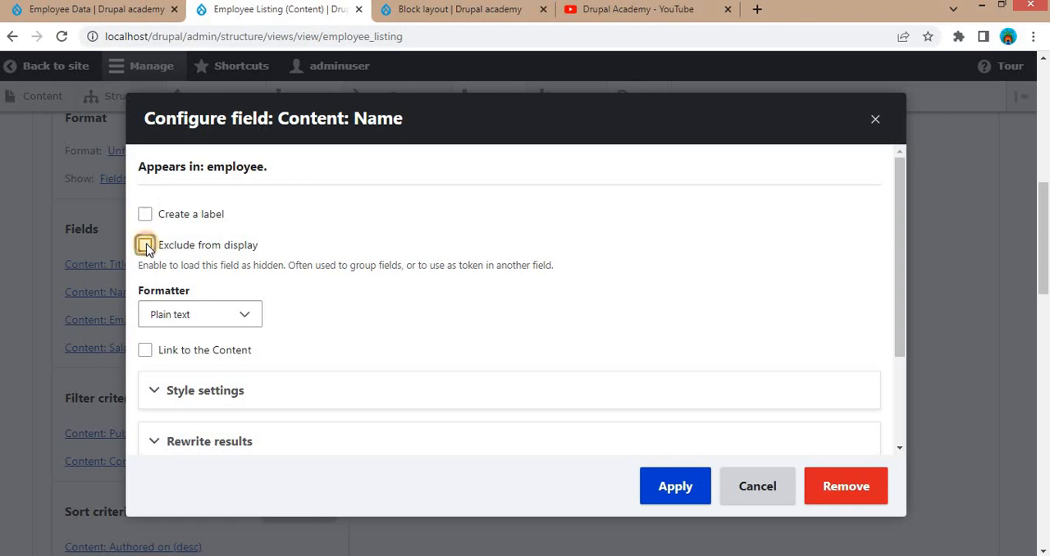
pyautogui.click(669, 484)
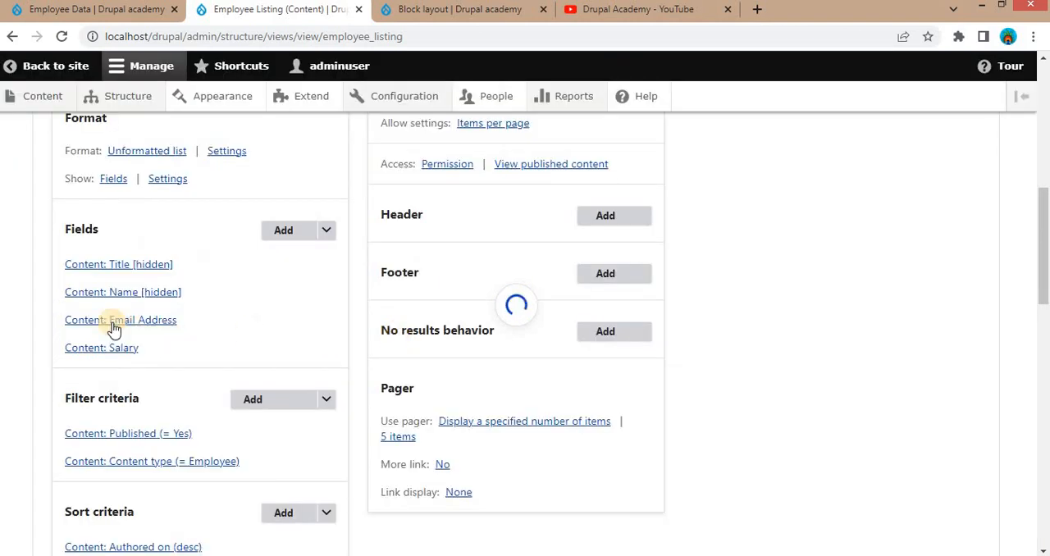
# - Exclude the Email Address field from display, apply the change and save the Employee Listing view
pyautogui.click(104, 322)
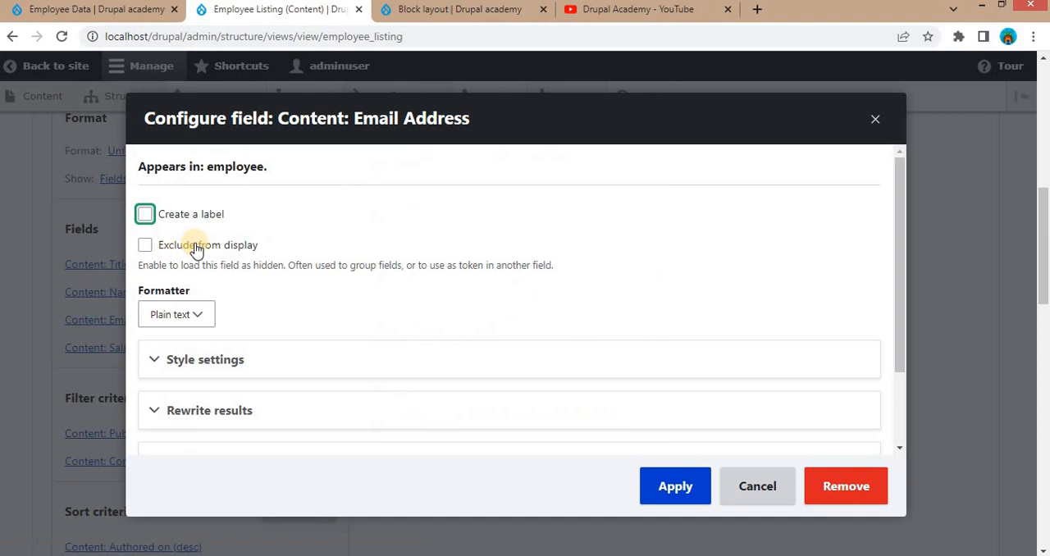
pyautogui.click(197, 246)
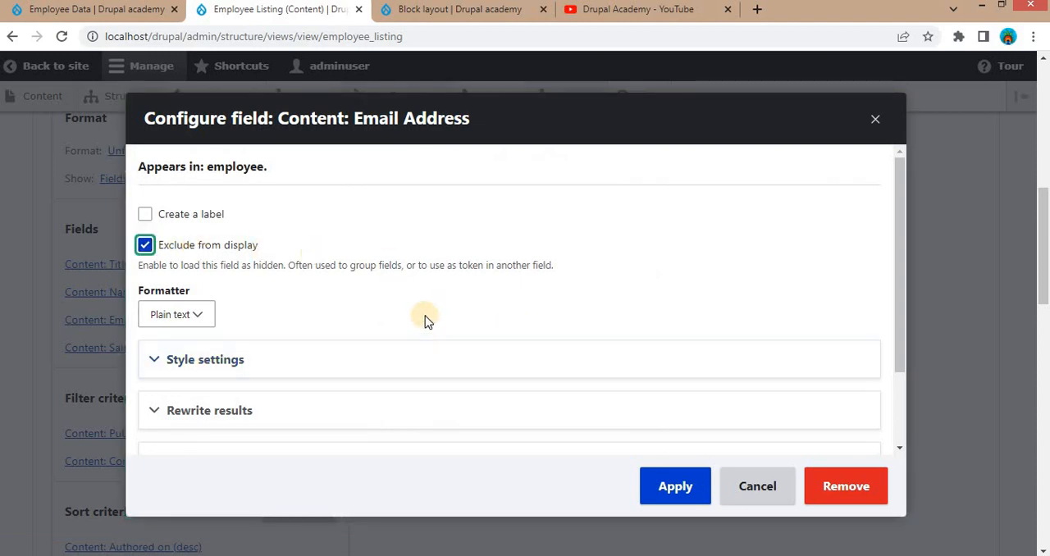
pyautogui.click(650, 487)
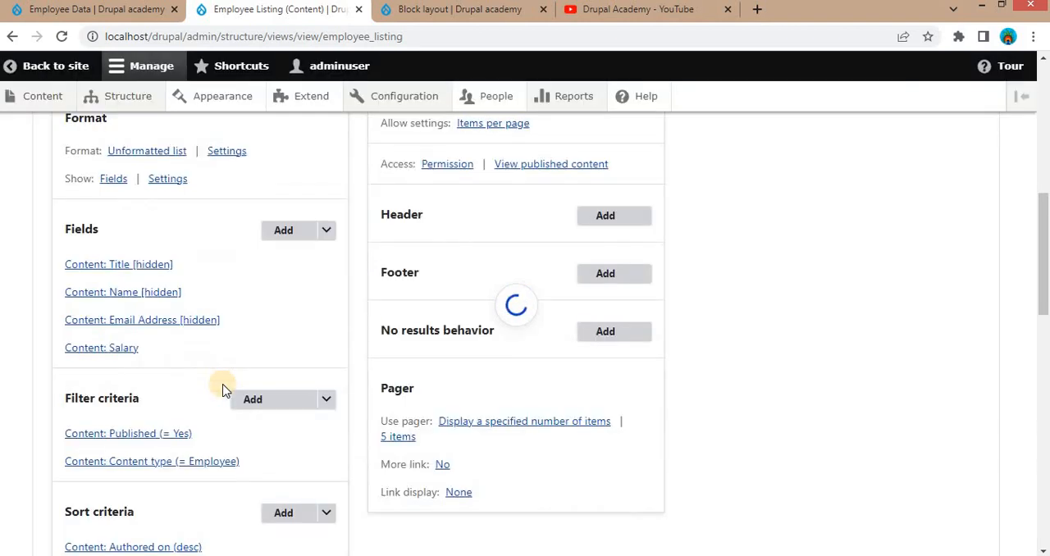
pyautogui.scroll(-4, 221, 390)
pyautogui.click(65, 326)
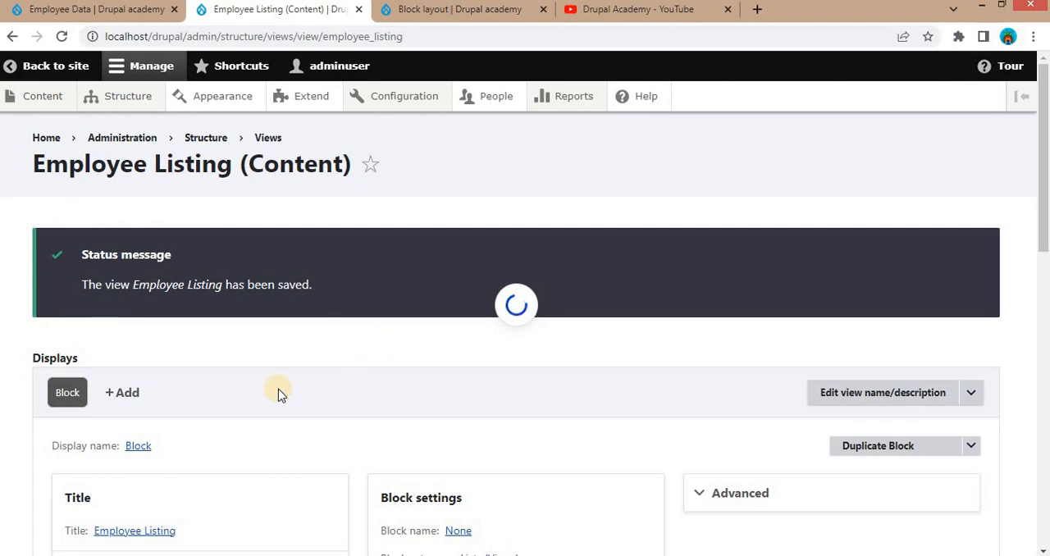
pyautogui.scroll(-2, 283, 410)
pyautogui.scroll(2, 270, 320)
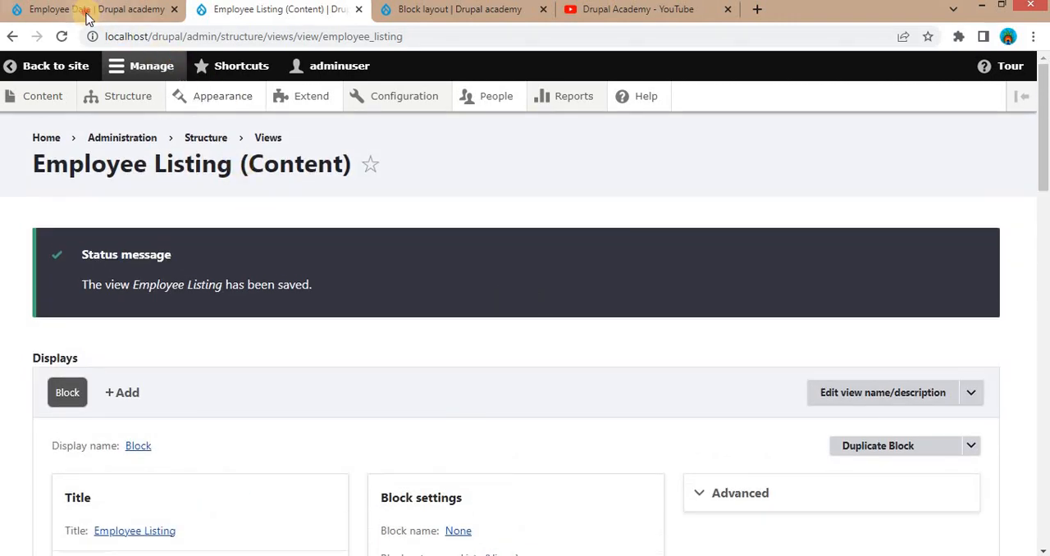
# - Reload the Employee Data page and examine the first employee's name and email address in the Employee Listing block
pyautogui.click(78, 9)
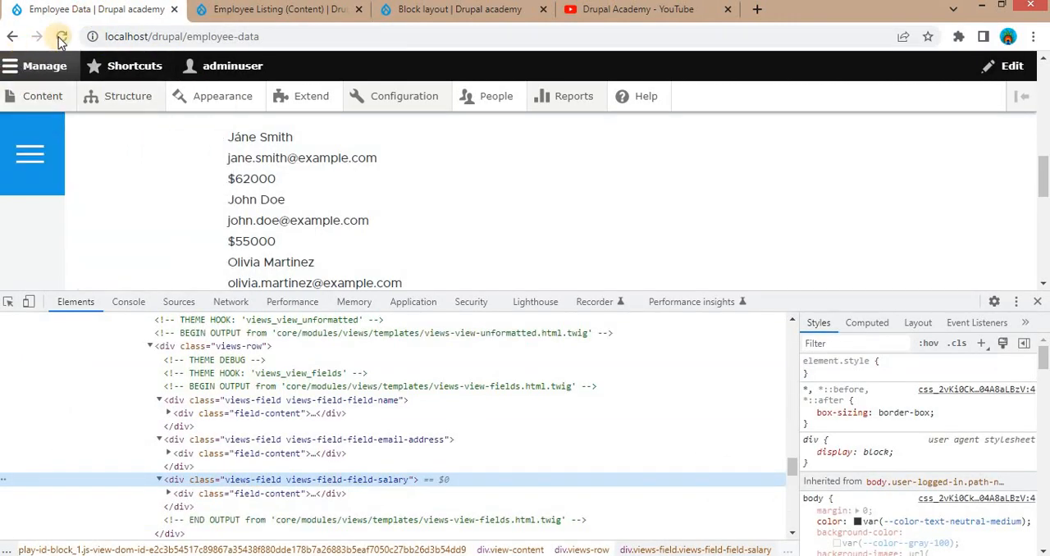
pyautogui.click(62, 38)
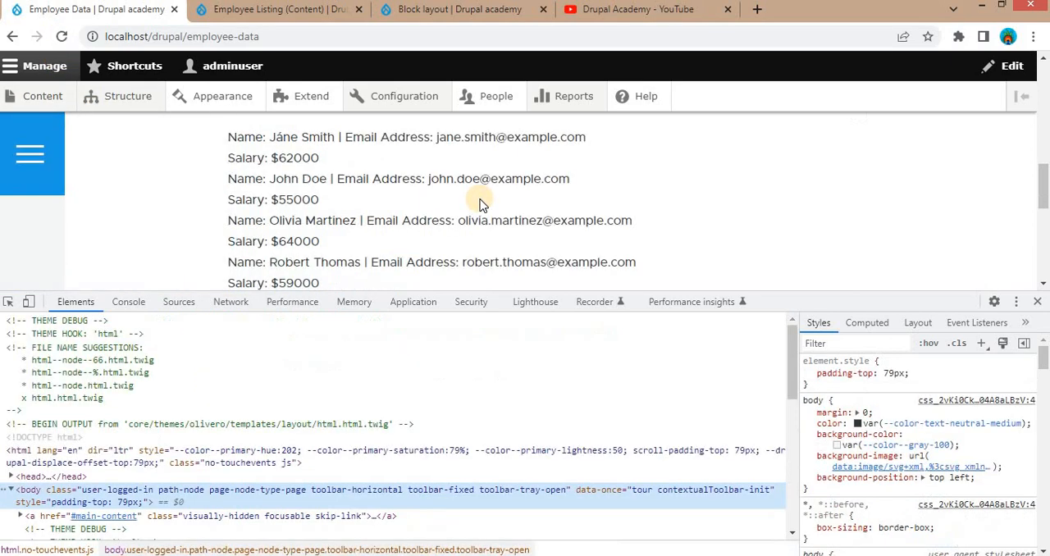
pyautogui.scroll(1, 484, 201)
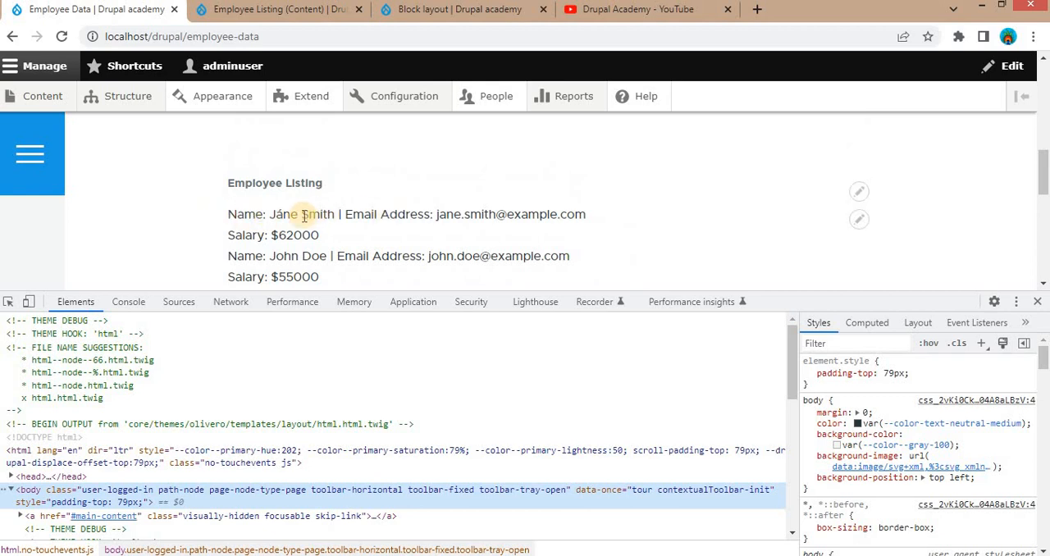
pyautogui.doubleClick(230, 216)
pyautogui.click(291, 215)
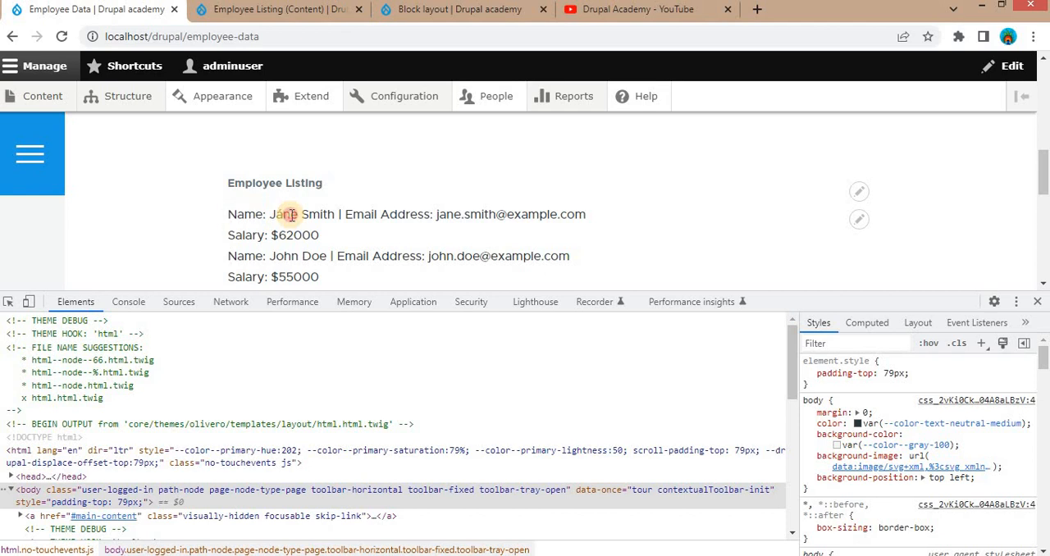
pyautogui.doubleClick(291, 215)
pyautogui.doubleClick(318, 215)
pyautogui.moveTo(342, 215); pyautogui.dragTo(430, 216)
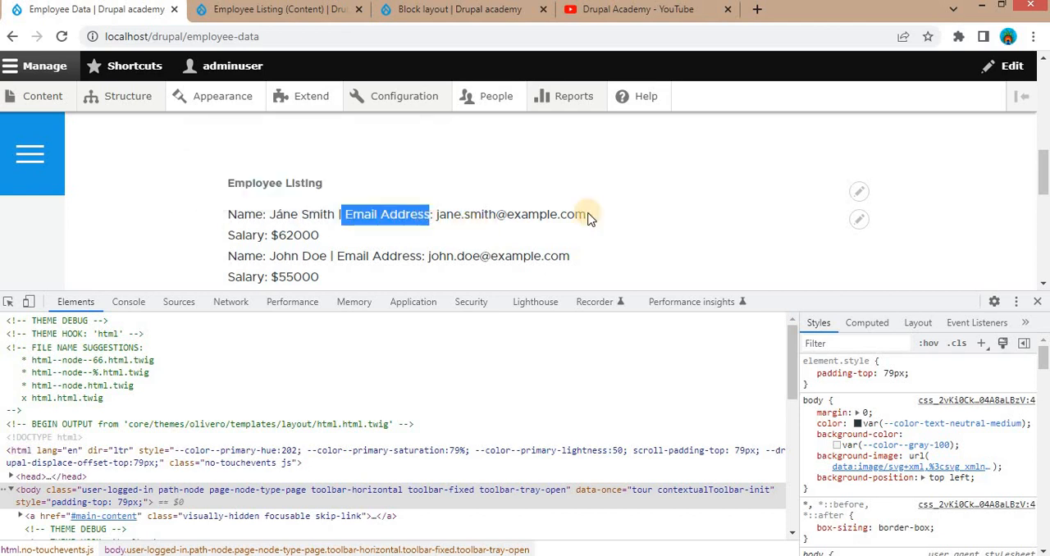
pyautogui.moveTo(586, 215); pyautogui.dragTo(436, 215)
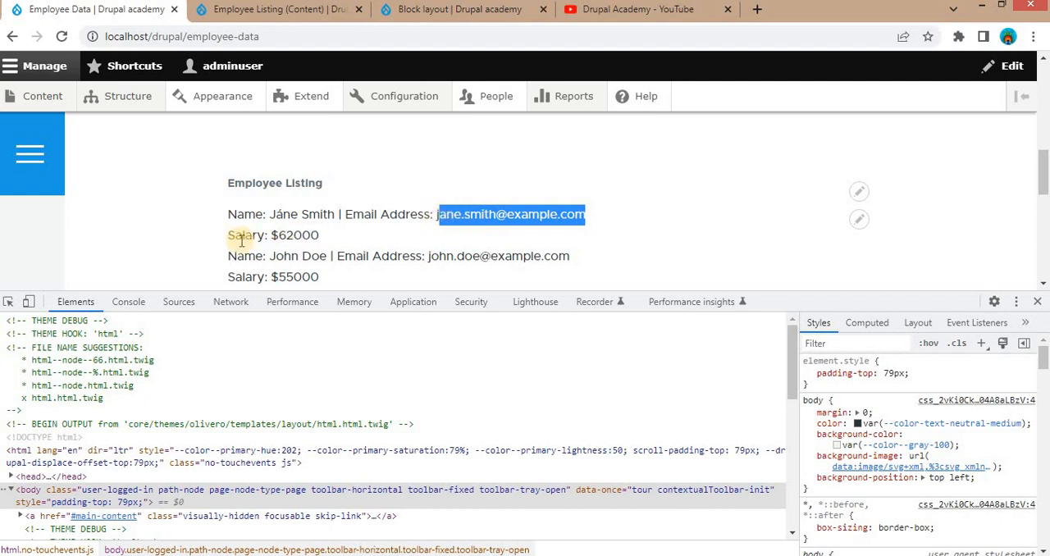
# - Inspect the first listing row's markup and examine its wrapper, first-div and second-div elements
pyautogui.click(8, 303)
pyautogui.click(378, 216)
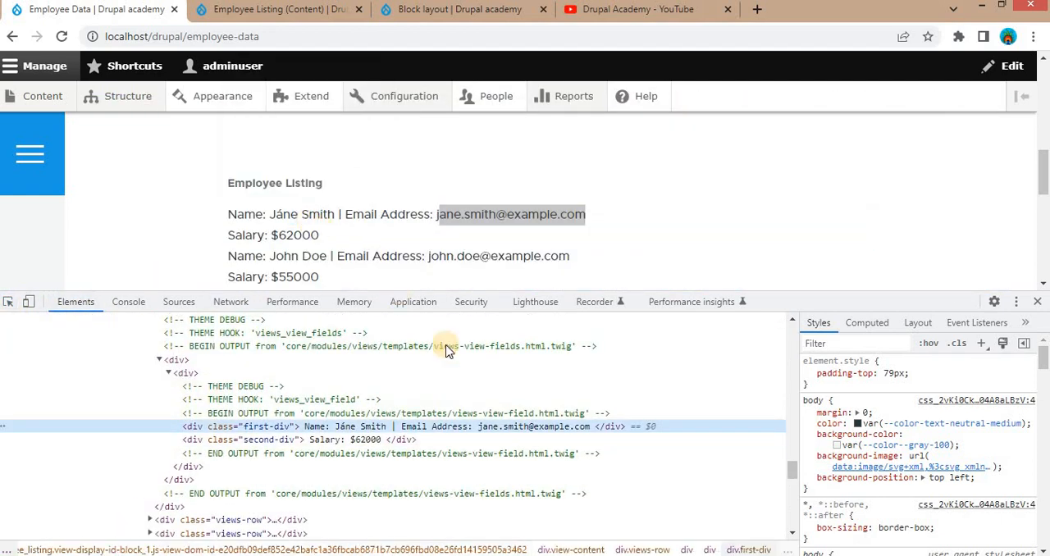
pyautogui.click(377, 374)
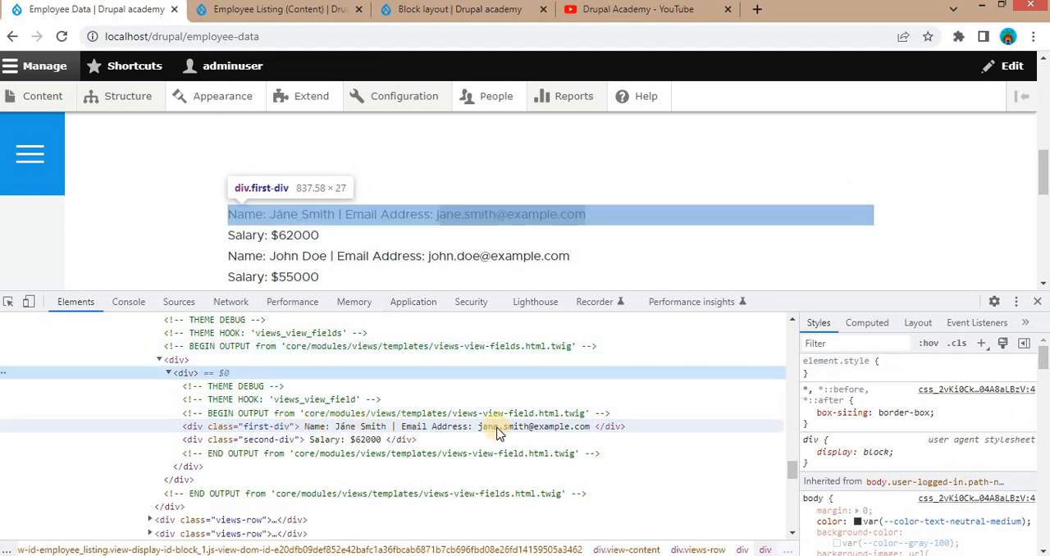
pyautogui.click(343, 441)
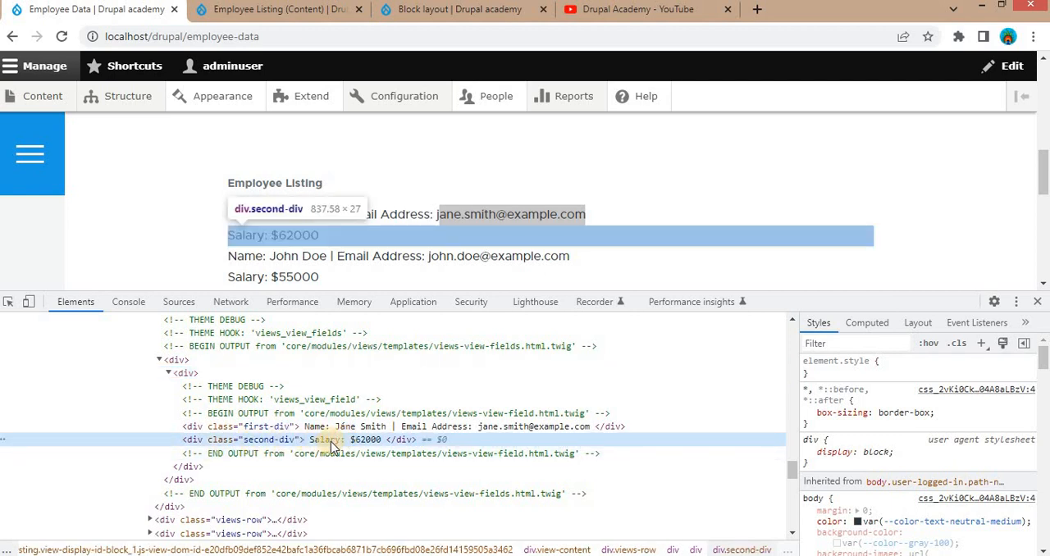
# - Reopen the Salary field's rewrite settings in the Employee Listing view and review the custom div markup
pyautogui.click(271, 9)
pyautogui.scroll(-3, 165, 374)
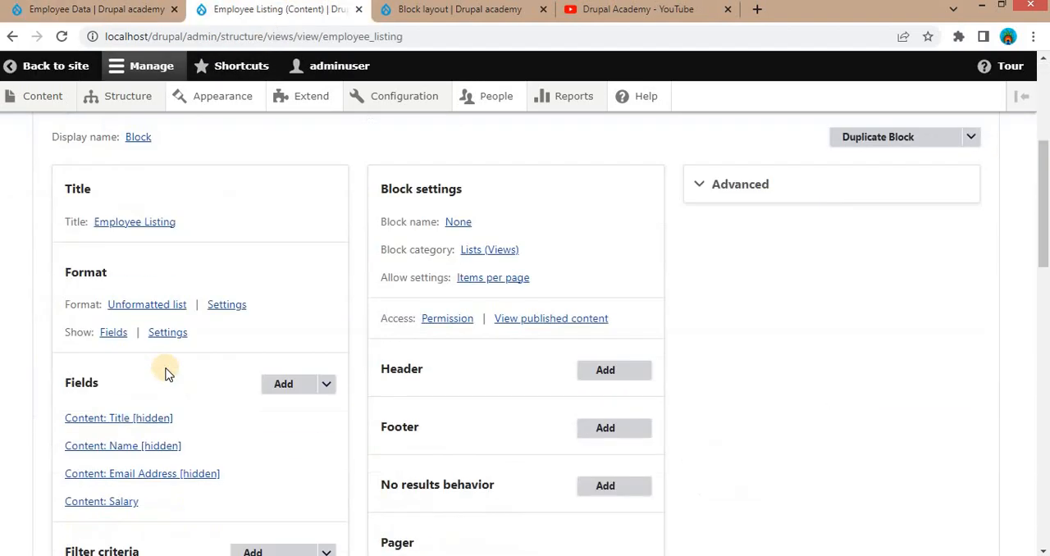
pyautogui.scroll(-2, 160, 371)
pyautogui.click(121, 353)
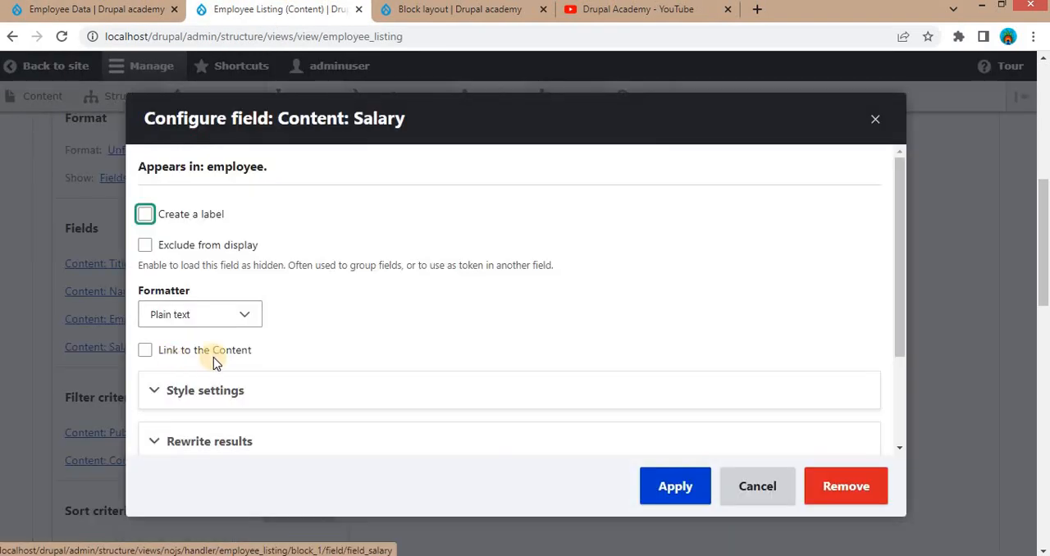
pyautogui.scroll(-1, 282, 351)
pyautogui.scroll(-1, 281, 351)
pyautogui.click(234, 319)
pyautogui.scroll(-2, 392, 340)
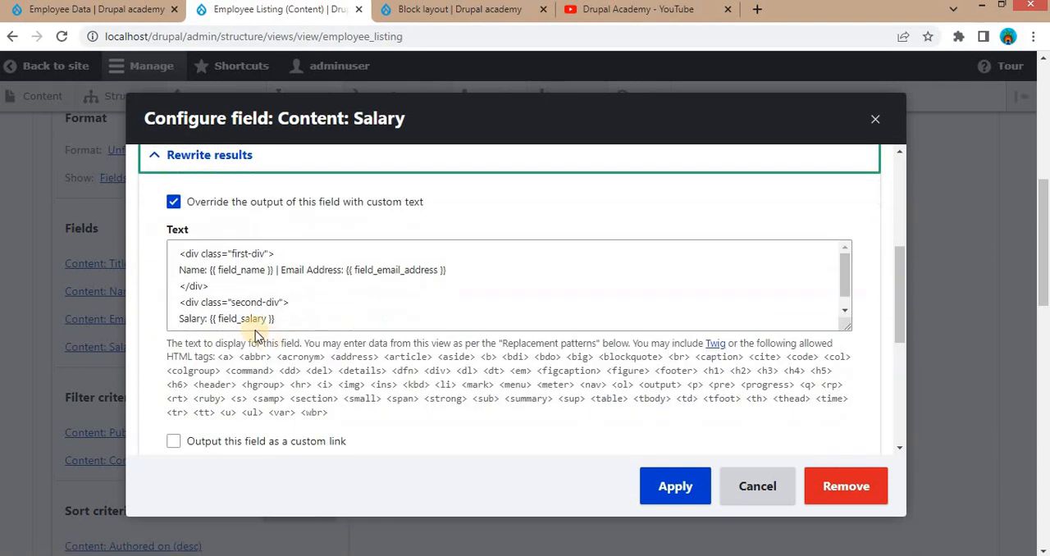
pyautogui.moveTo(181, 257); pyautogui.dragTo(345, 305)
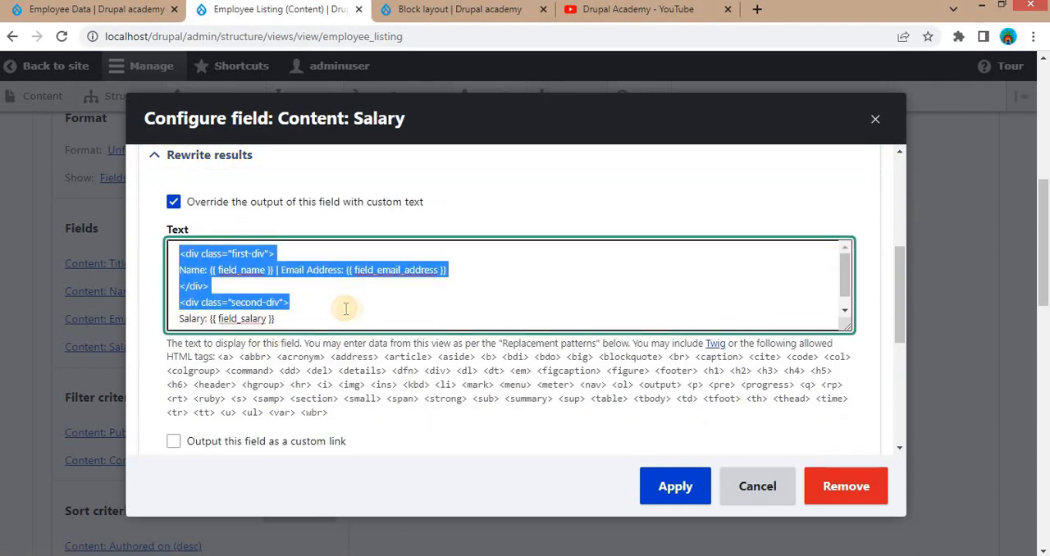